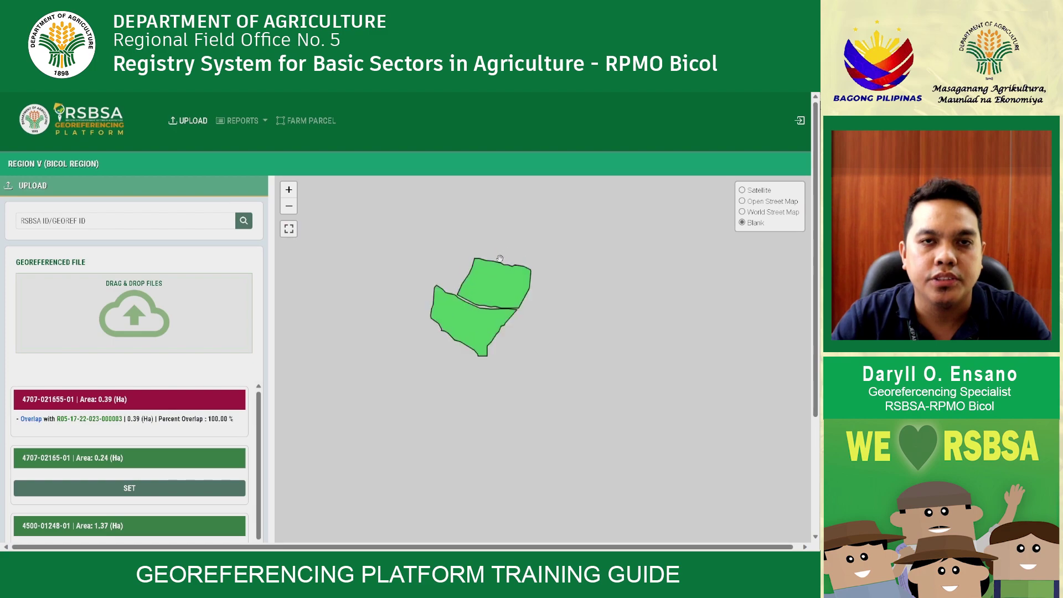
pyautogui.scroll(-3, 510, 261)
pyautogui.scroll(-1, 583, 353)
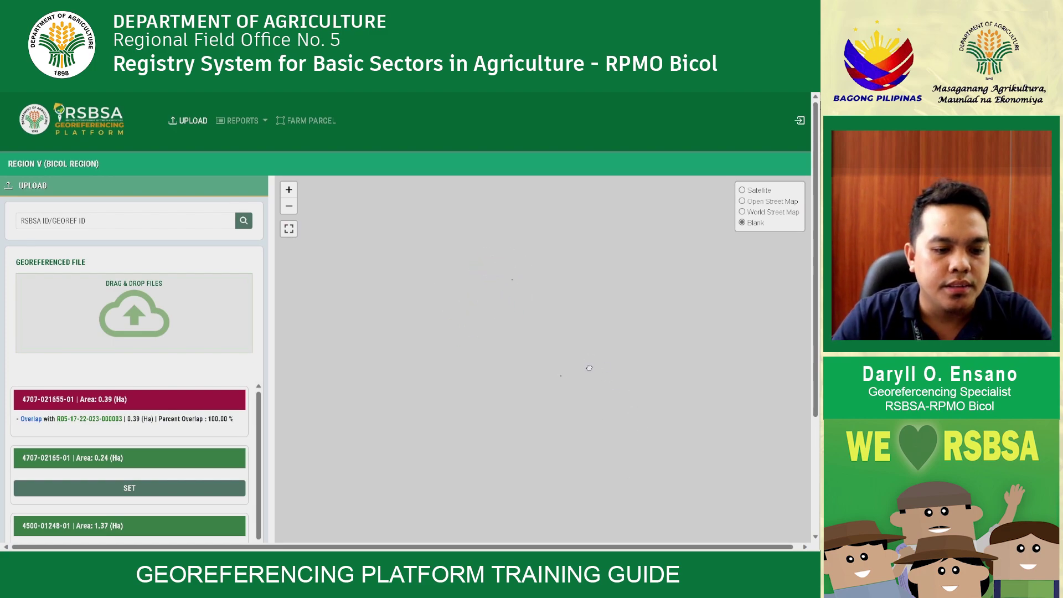
pyautogui.moveTo(623, 393); pyautogui.dragTo(520, 329)
pyautogui.click(114, 407)
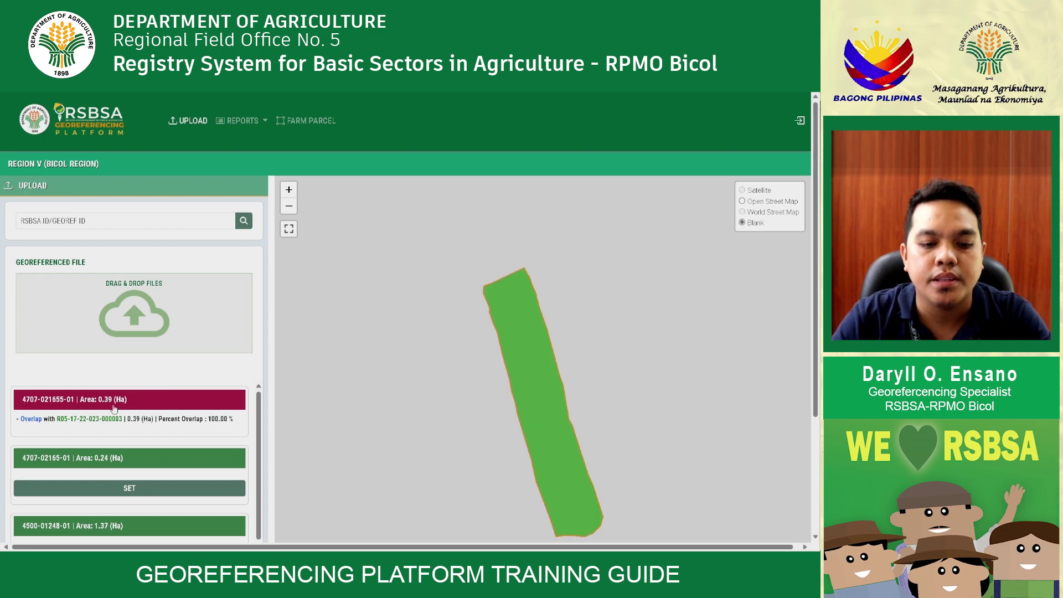
pyautogui.click(115, 460)
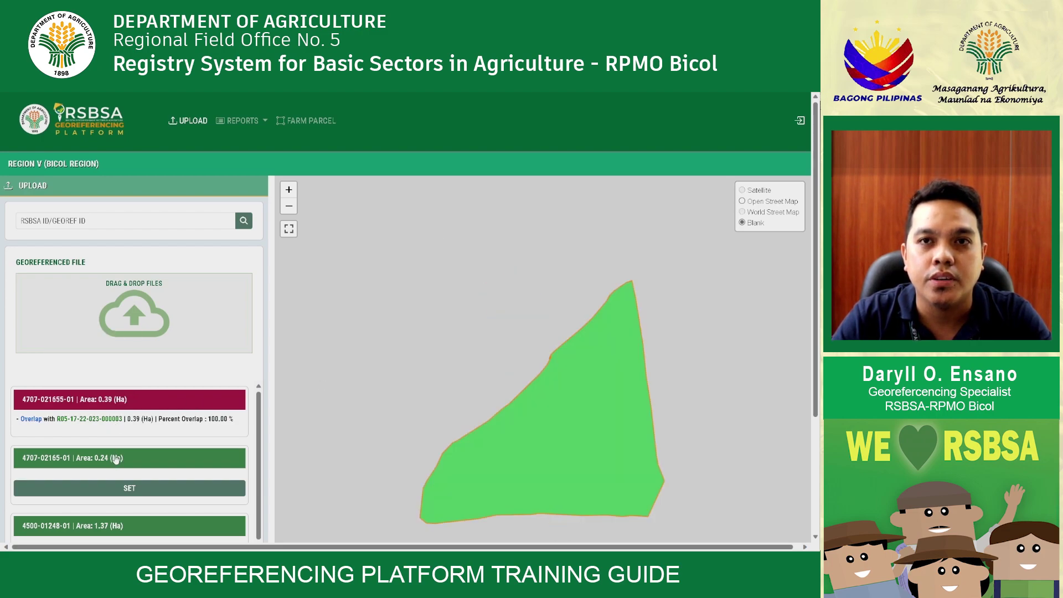
pyautogui.scroll(-2, 153, 505)
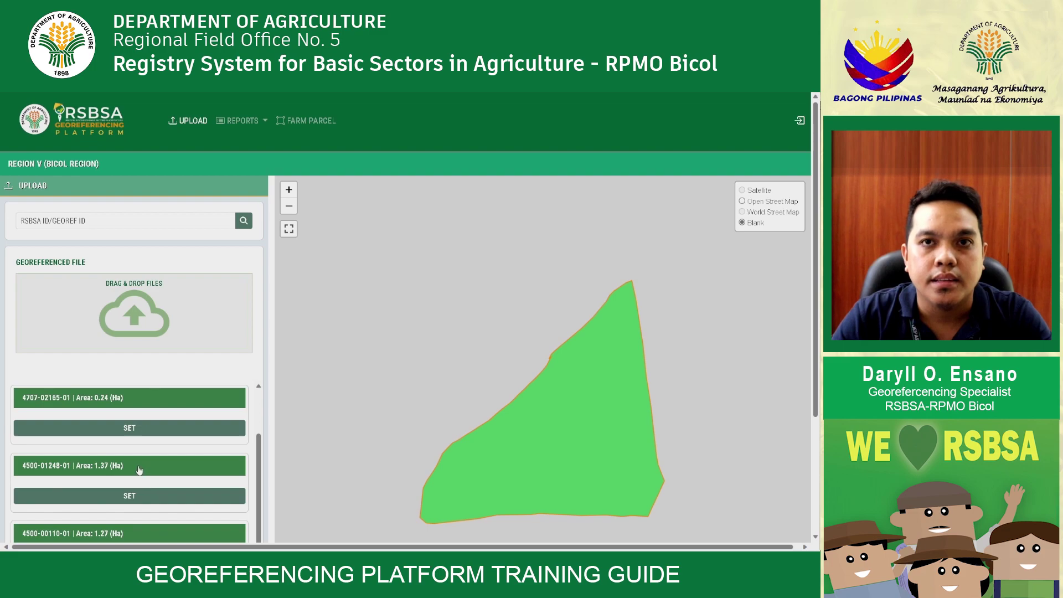
pyautogui.click(139, 469)
pyautogui.scroll(-2, 523, 301)
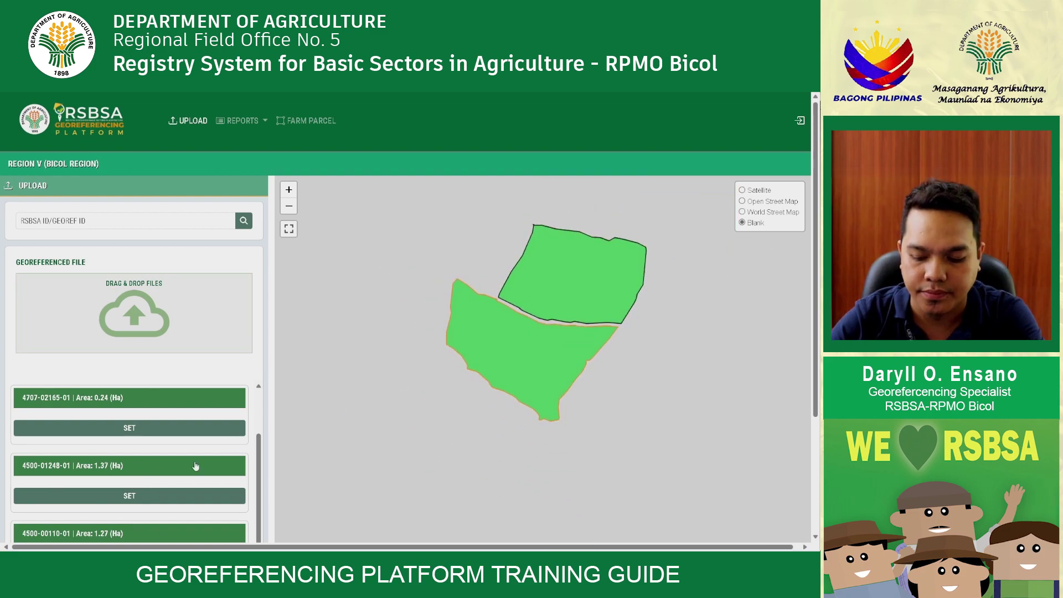
pyautogui.click(153, 539)
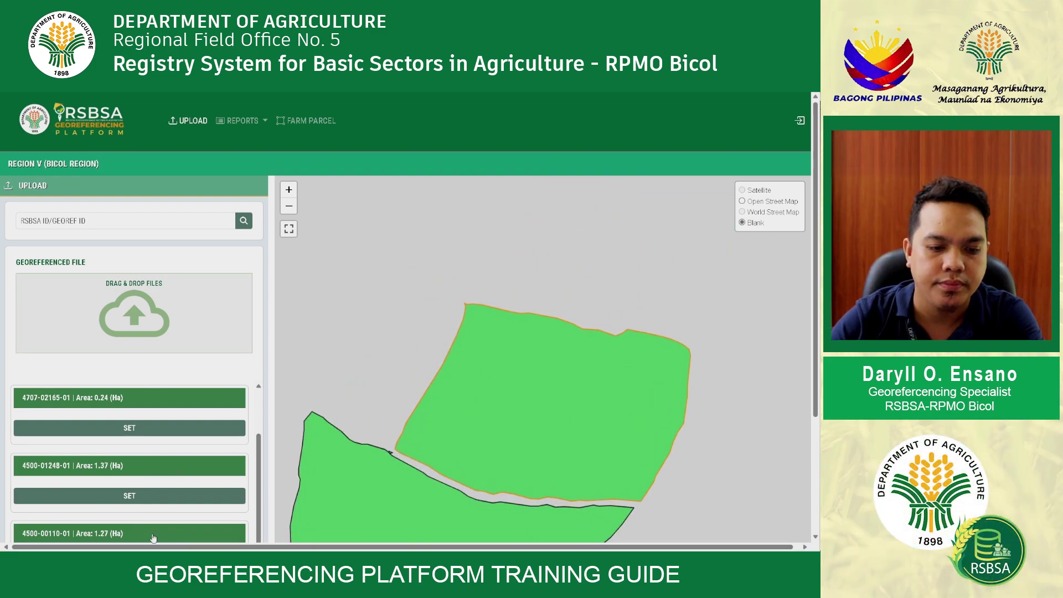
pyautogui.scroll(-2, 471, 331)
pyautogui.moveTo(437, 416); pyautogui.dragTo(483, 386)
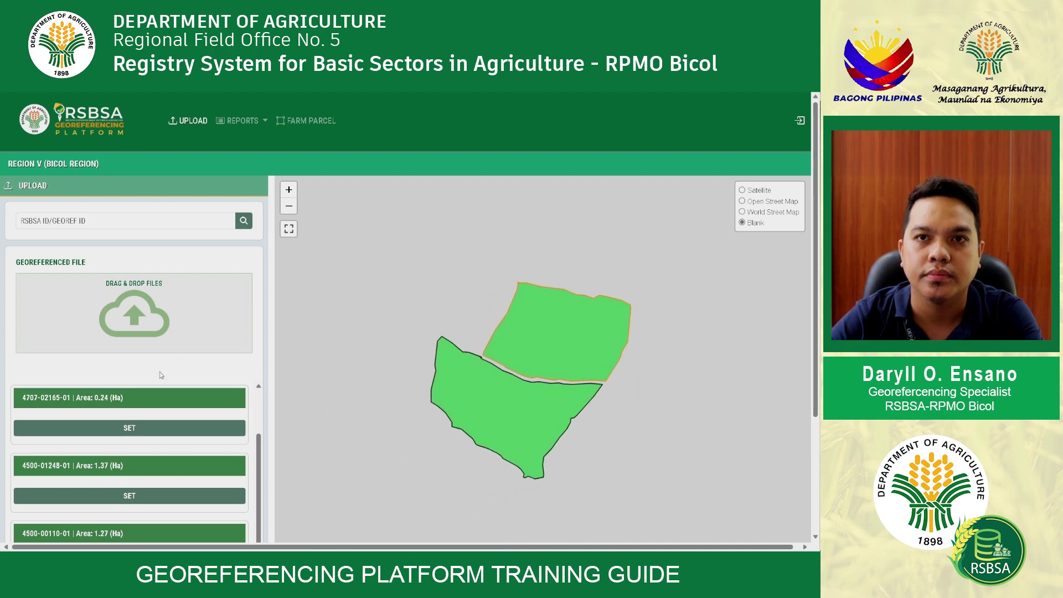
pyautogui.click(90, 428)
pyautogui.moveTo(120, 424)
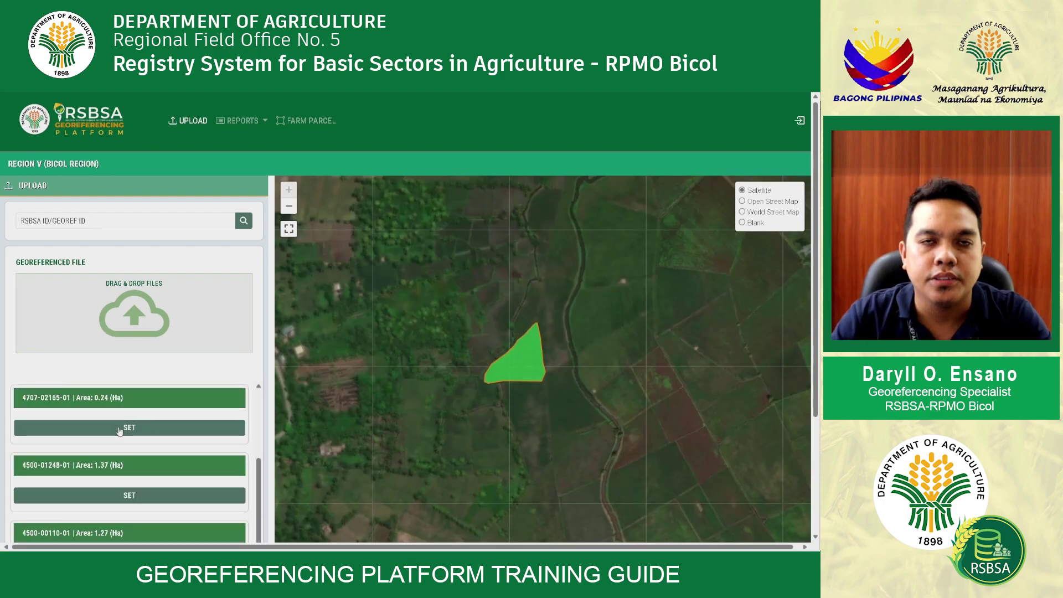
pyautogui.click(118, 427)
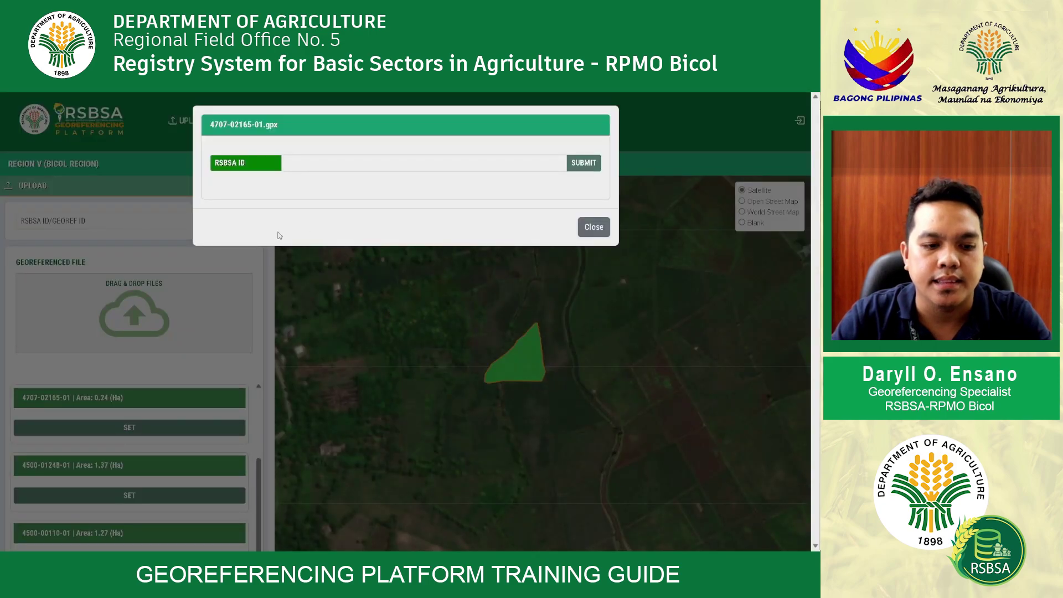
# Paste the farmer's RSBSA ID and submit it to load the farmer's details
pyautogui.click(313, 166)
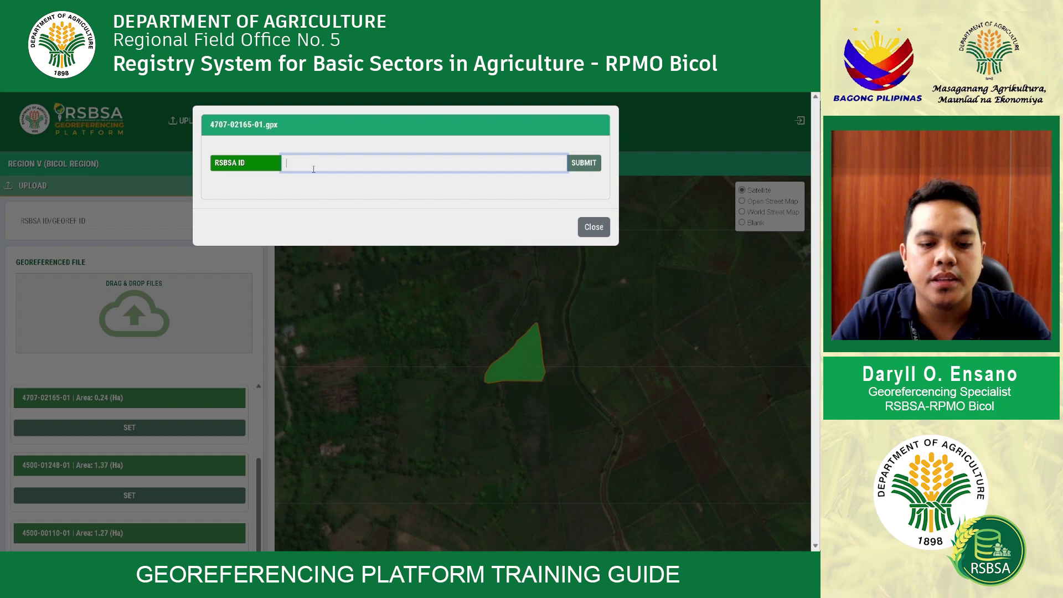
pyautogui.hotkey('ctrl', 'v')
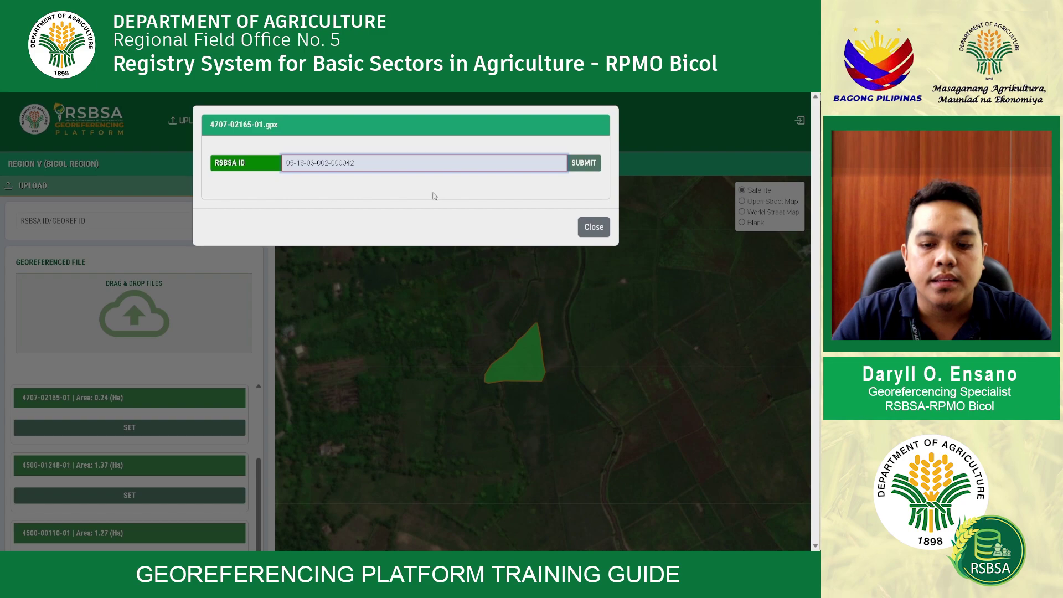
pyautogui.click(586, 166)
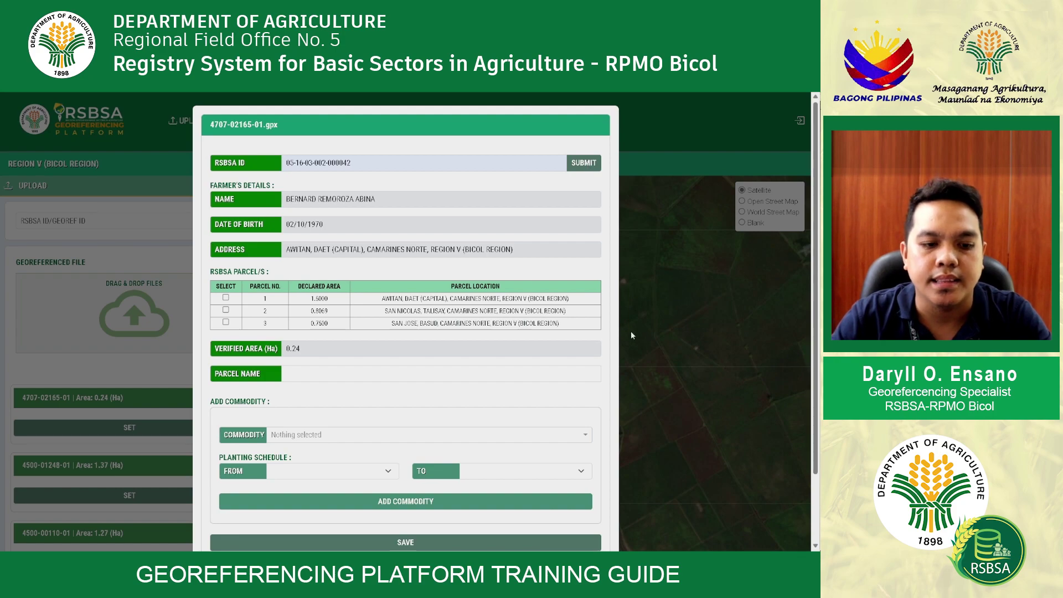
pyautogui.moveTo(381, 198); pyautogui.dragTo(286, 188)
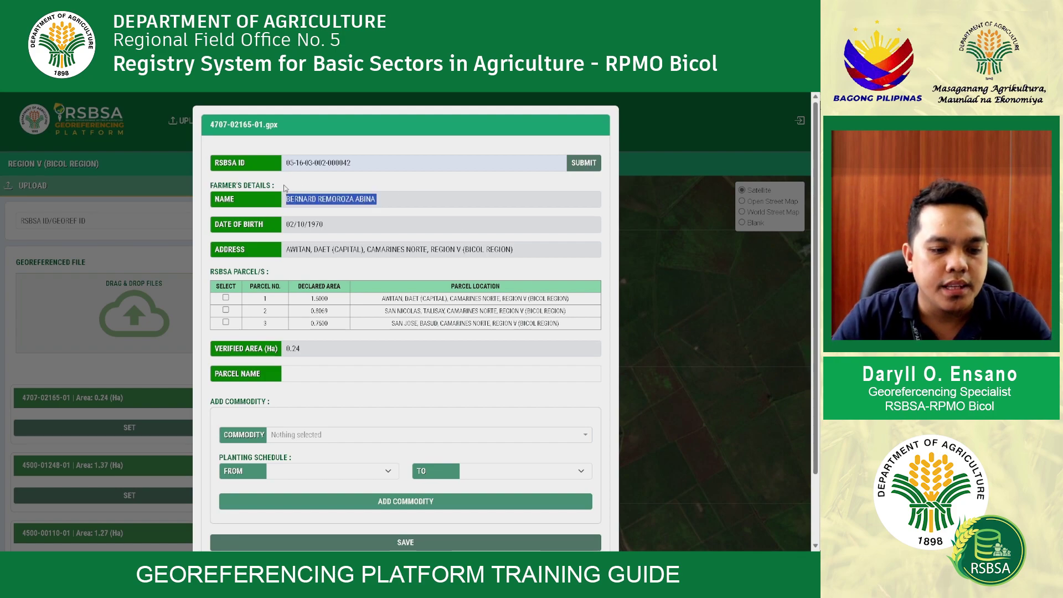
pyautogui.click(396, 188)
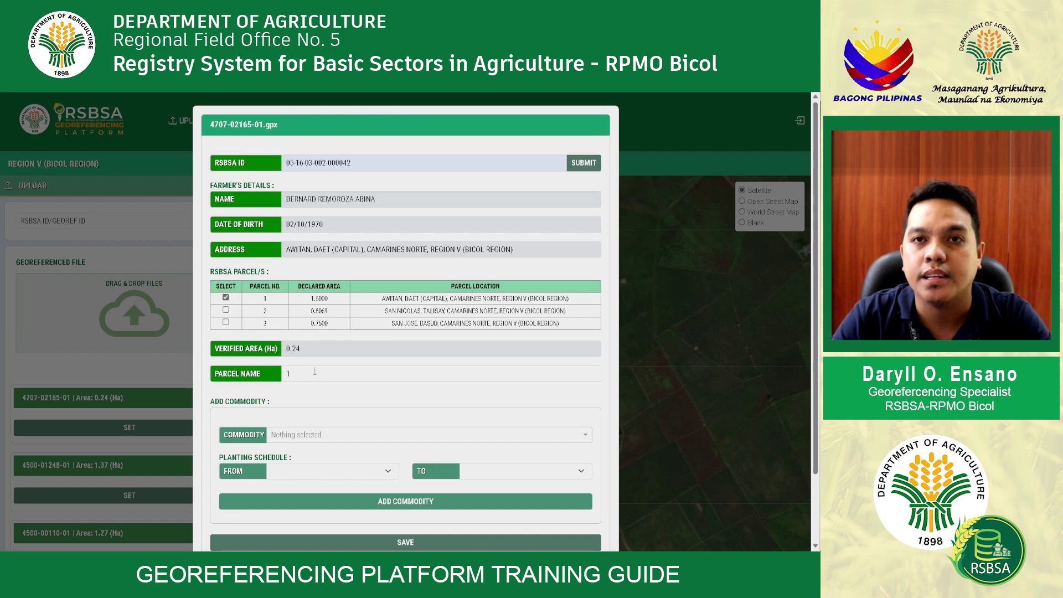
# Replace the Parcel Name value with the farmer's full name
pyautogui.click(271, 374)
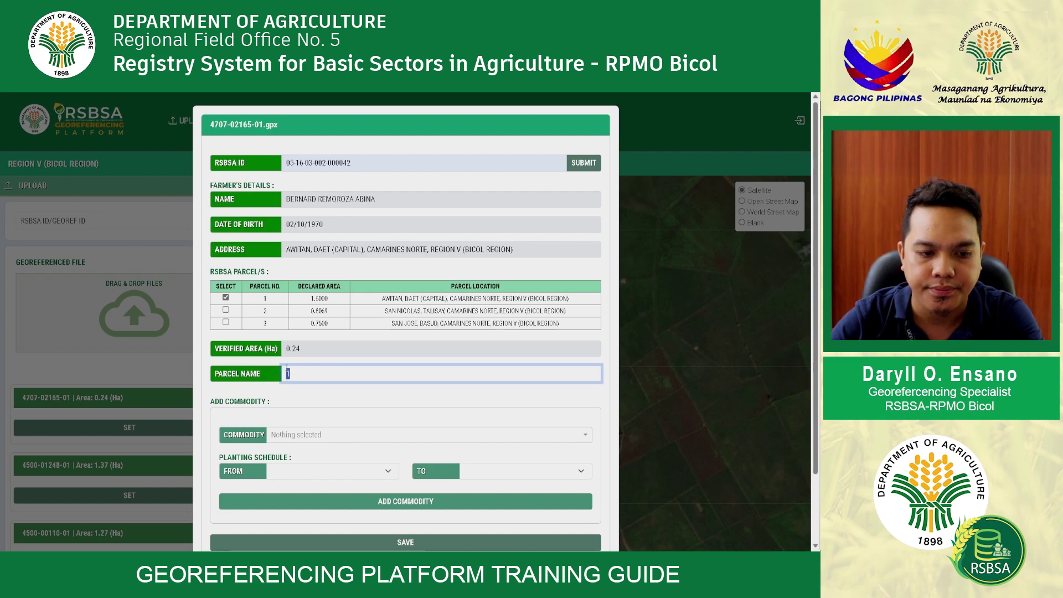
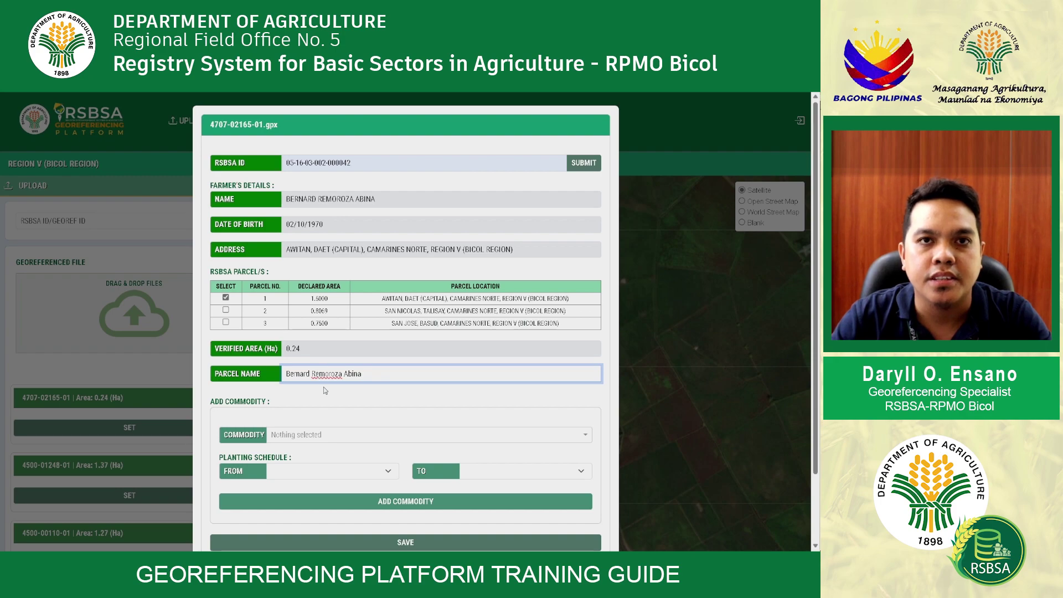
# Add Rice/Palay as the parcel's commodity with a January–December schedule
pyautogui.click(313, 435)
pyautogui.write('rice')
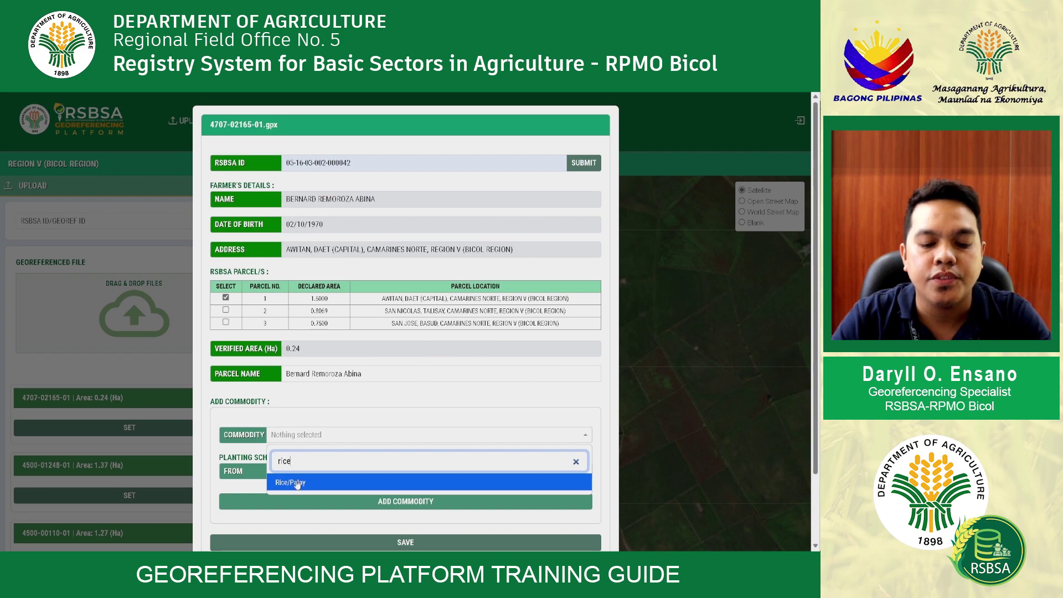
pyautogui.click(294, 481)
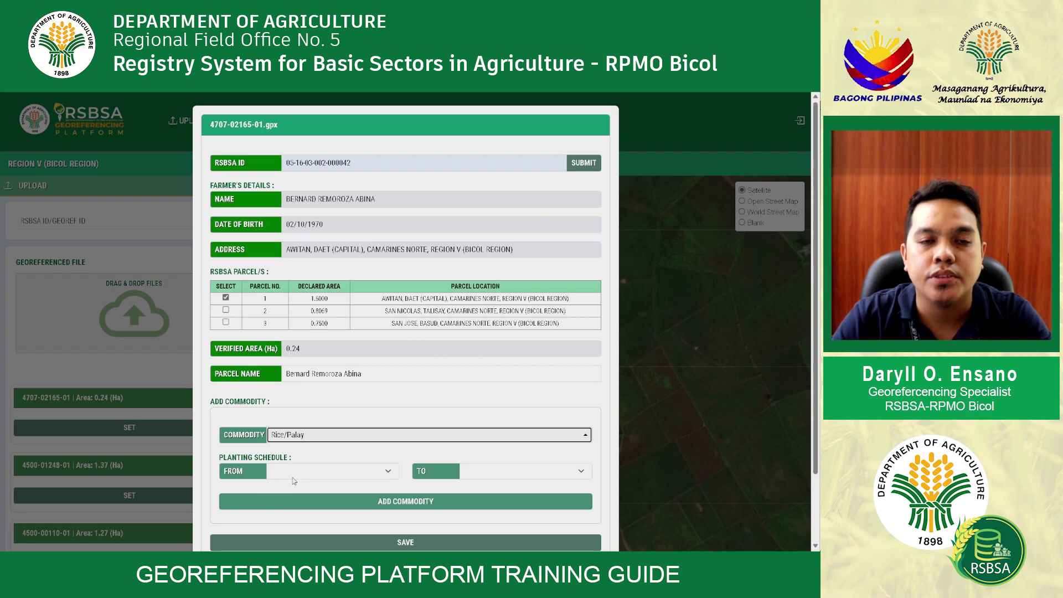
pyautogui.scroll(-2, 256, 440)
pyautogui.click(284, 393)
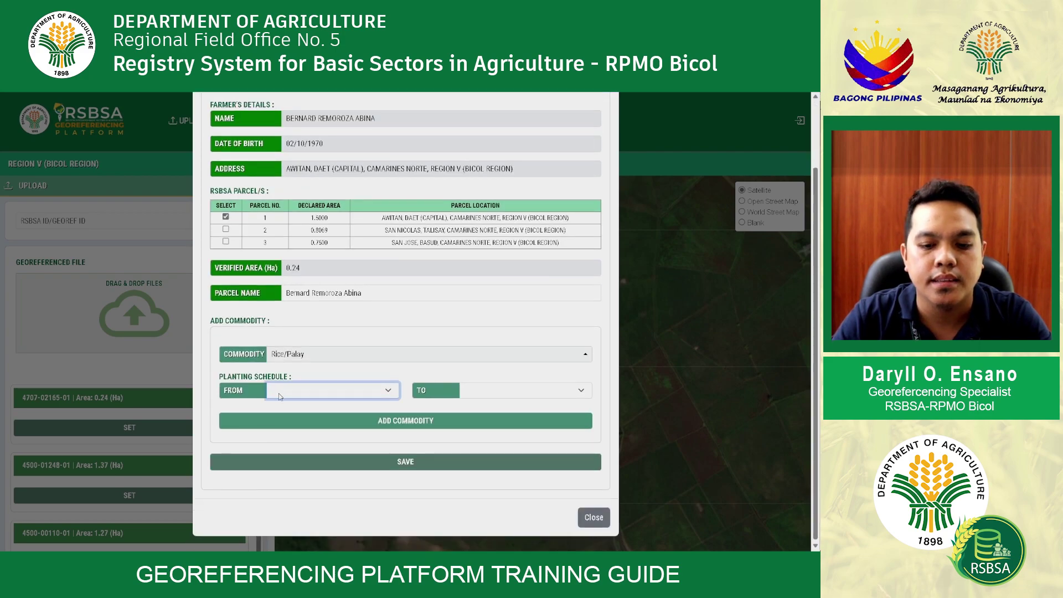
pyautogui.press('j')
pyautogui.press('Tab')
pyautogui.press('d')
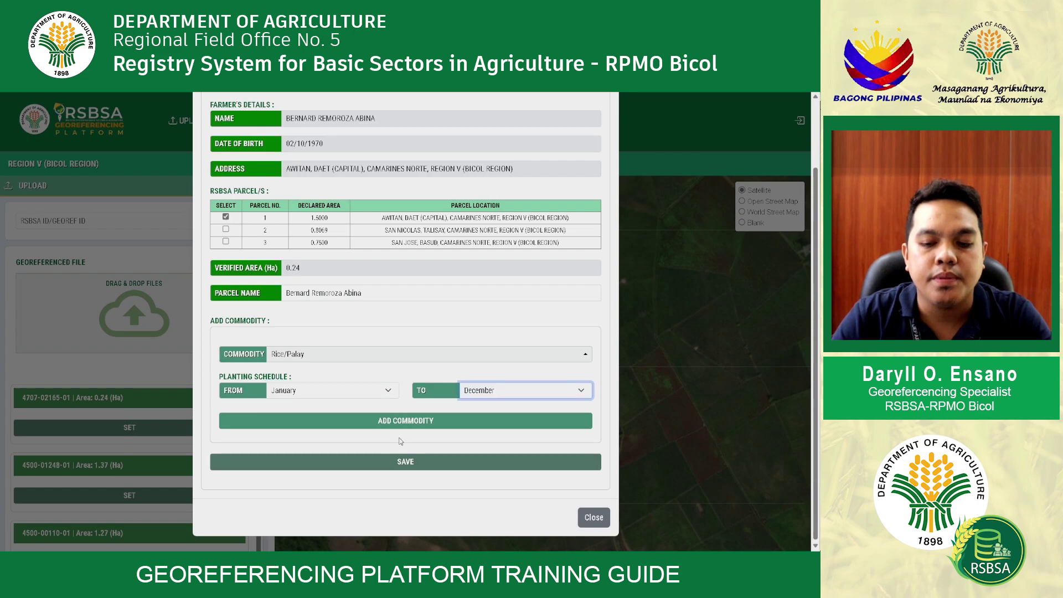
pyautogui.click(384, 423)
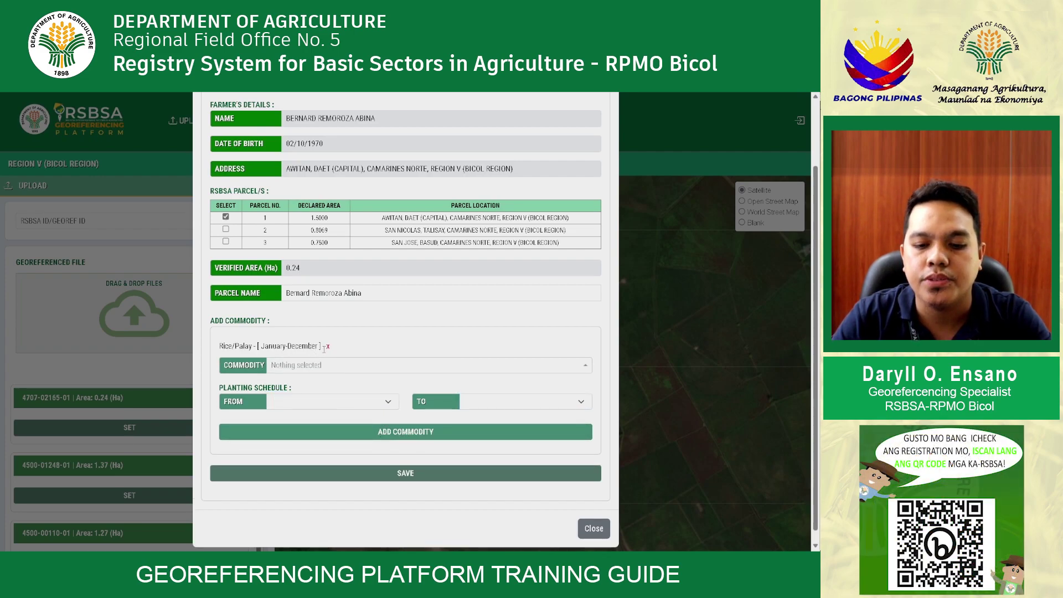
pyautogui.moveTo(324, 348); pyautogui.dragTo(222, 343)
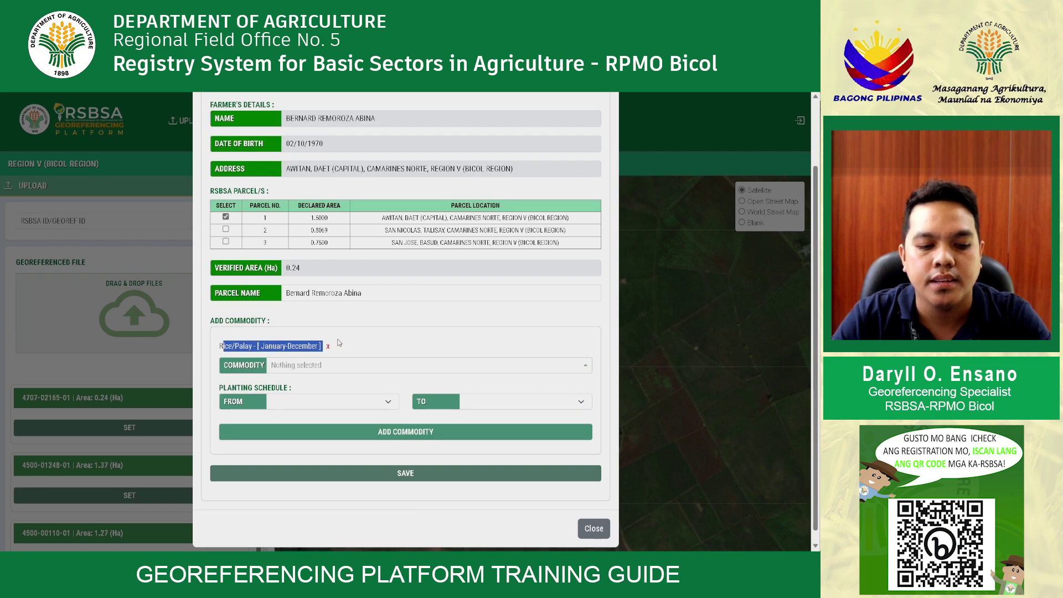
pyautogui.click(370, 351)
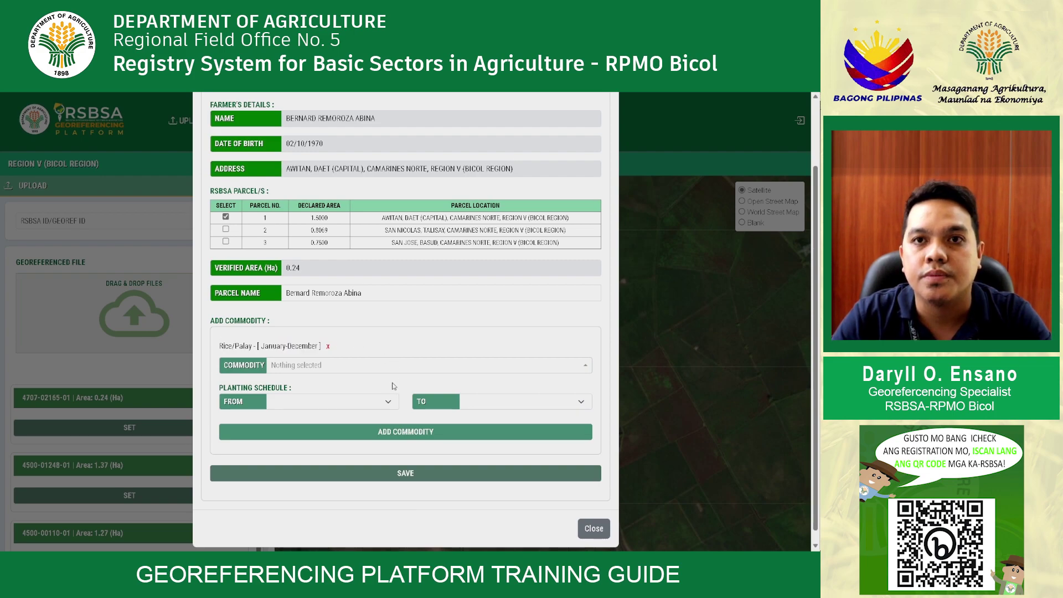
# Enter an August–November planting schedule, dismiss the All Fields Required alert, and save the parcel
pyautogui.click(356, 403)
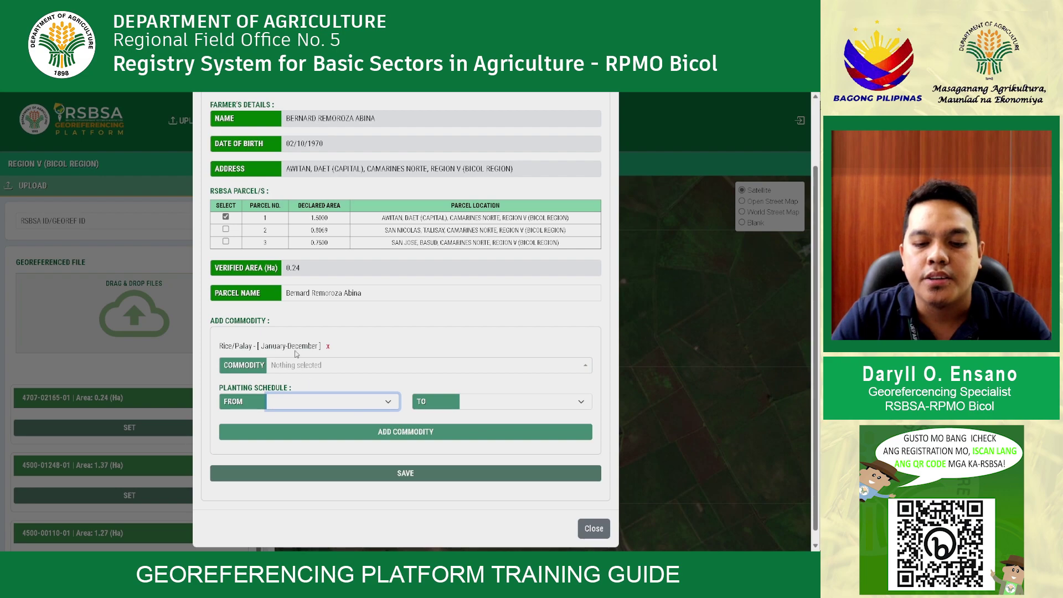
pyautogui.write('au')
pyautogui.click(489, 405)
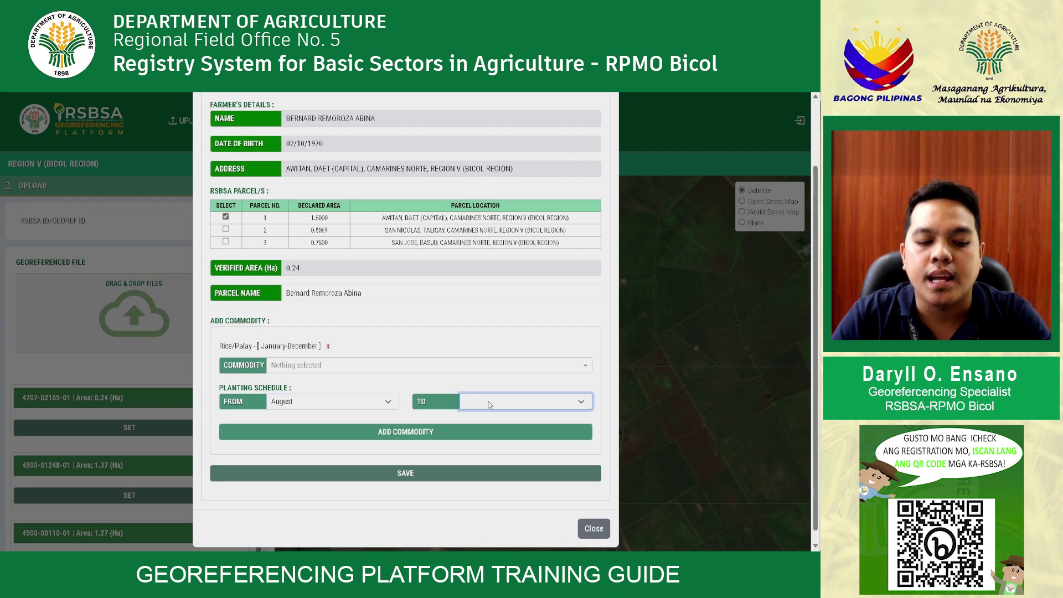
pyautogui.write('n')
pyautogui.click(440, 430)
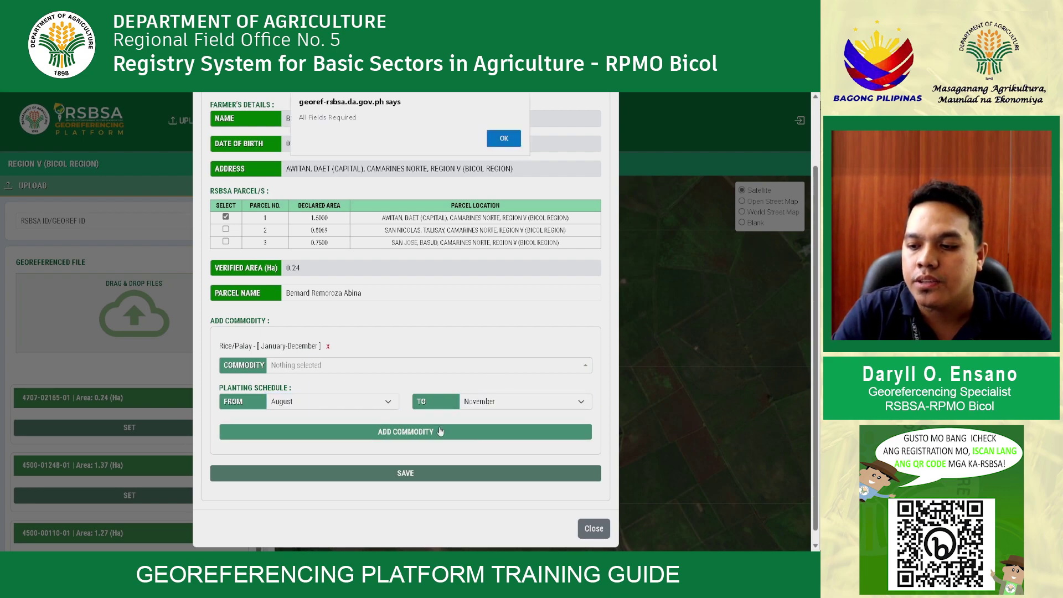
pyautogui.click(503, 139)
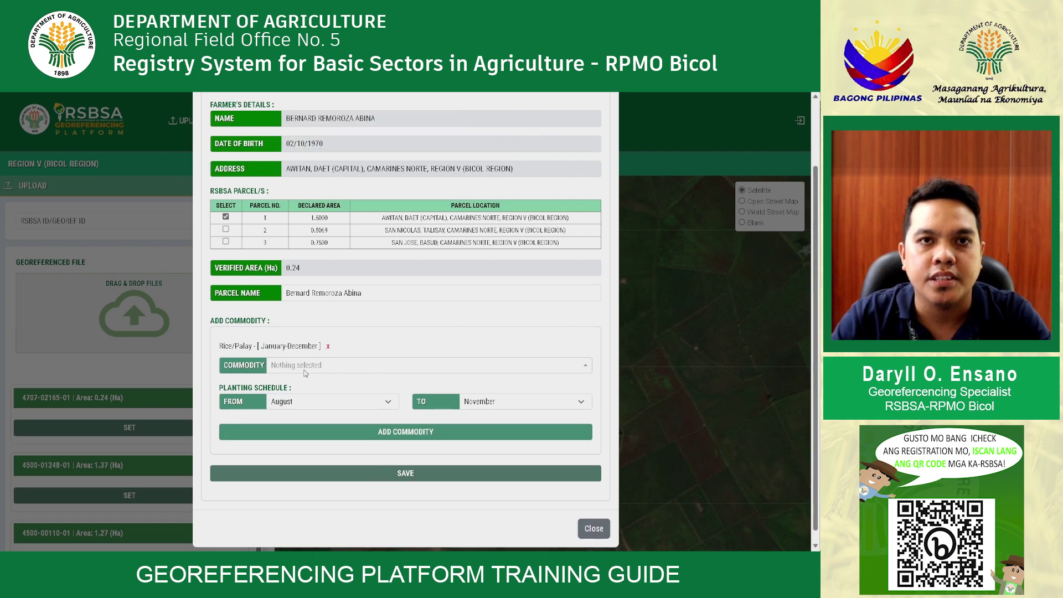
pyautogui.click(417, 477)
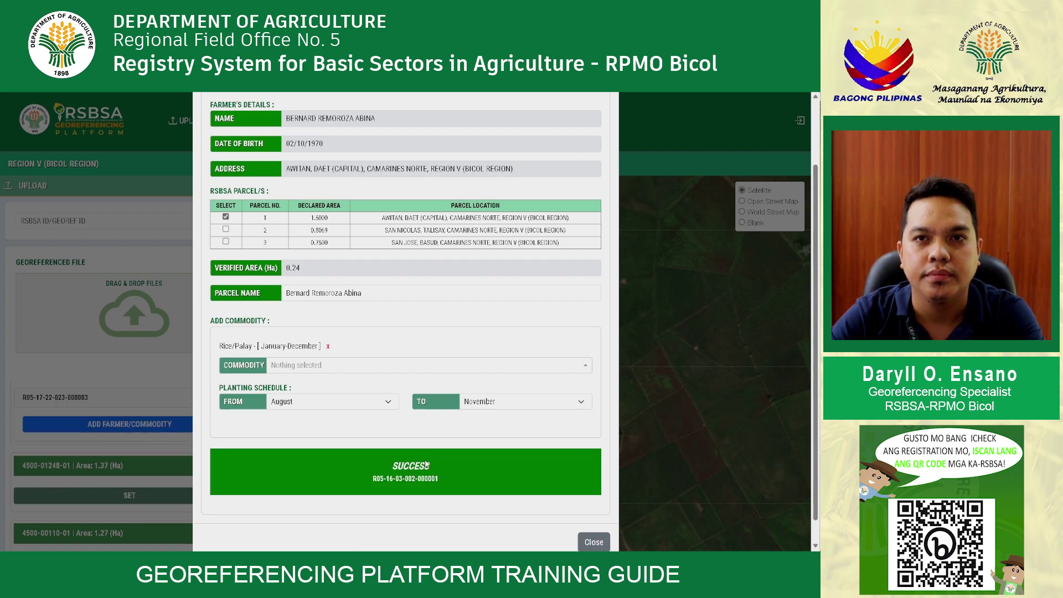
# Note the first parcel's new georef ID and close the confirmation dialog
pyautogui.scroll(-1, 425, 459)
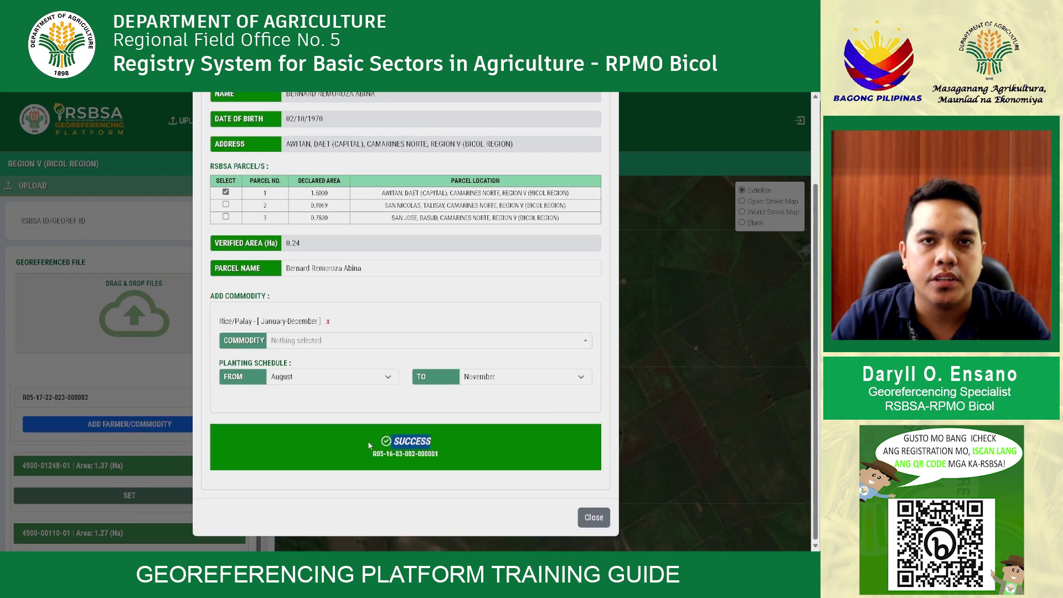
pyautogui.moveTo(447, 458); pyautogui.dragTo(365, 456)
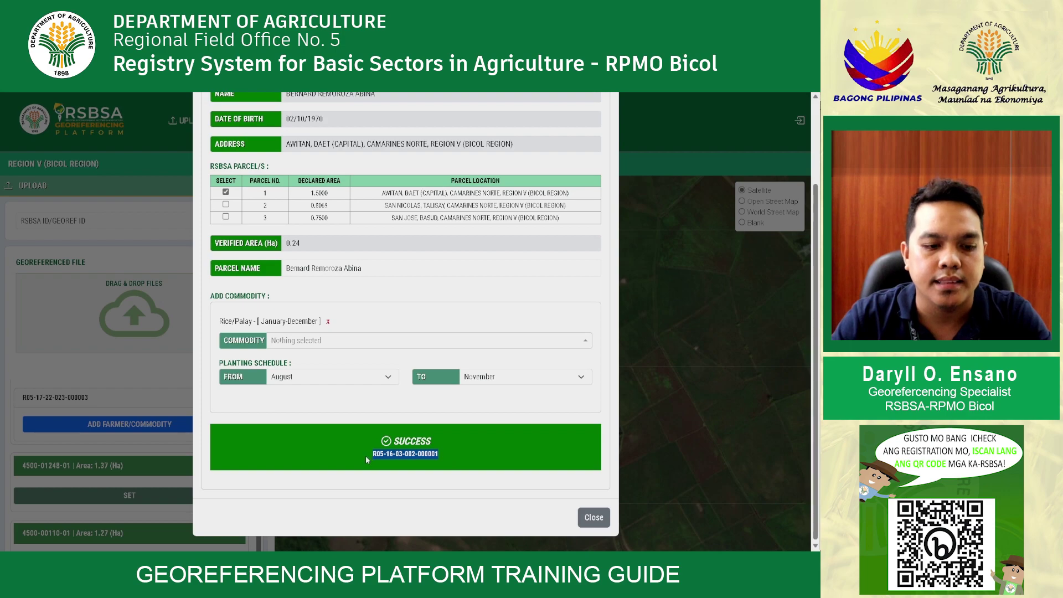
pyautogui.click(526, 468)
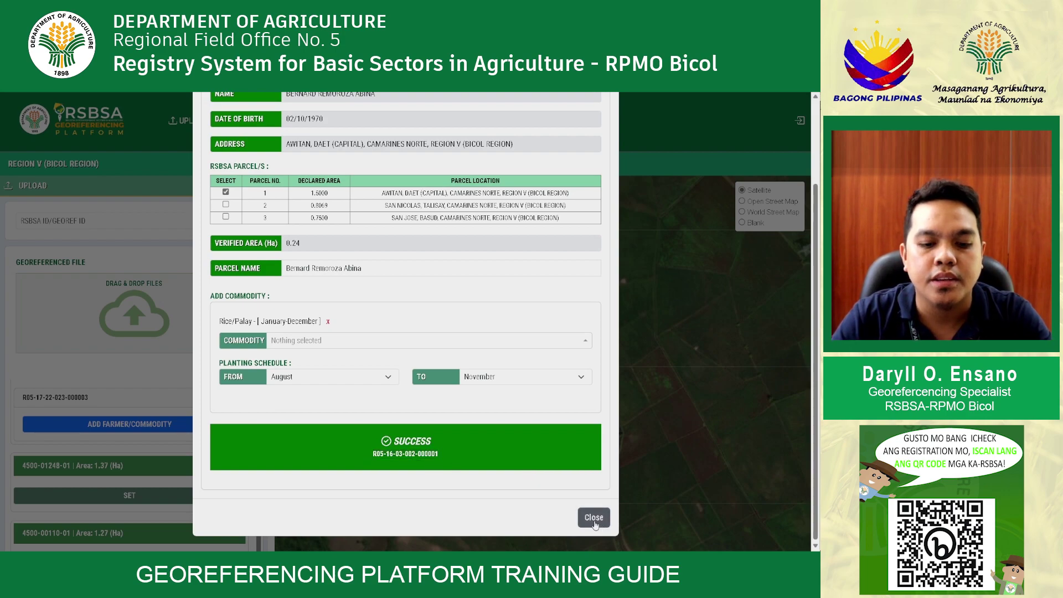
pyautogui.click(594, 517)
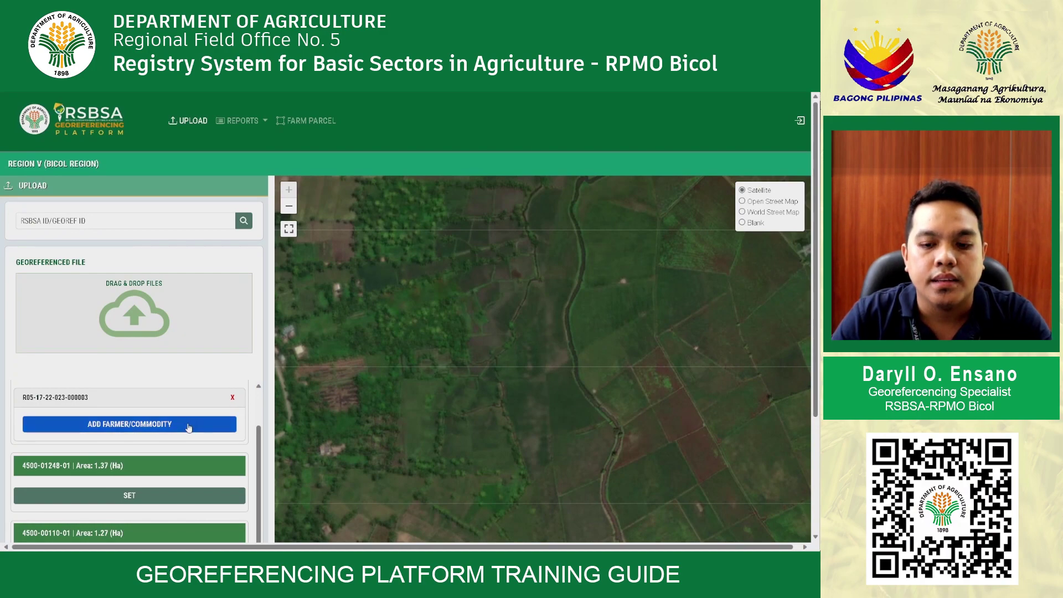
pyautogui.scroll(-1, 179, 438)
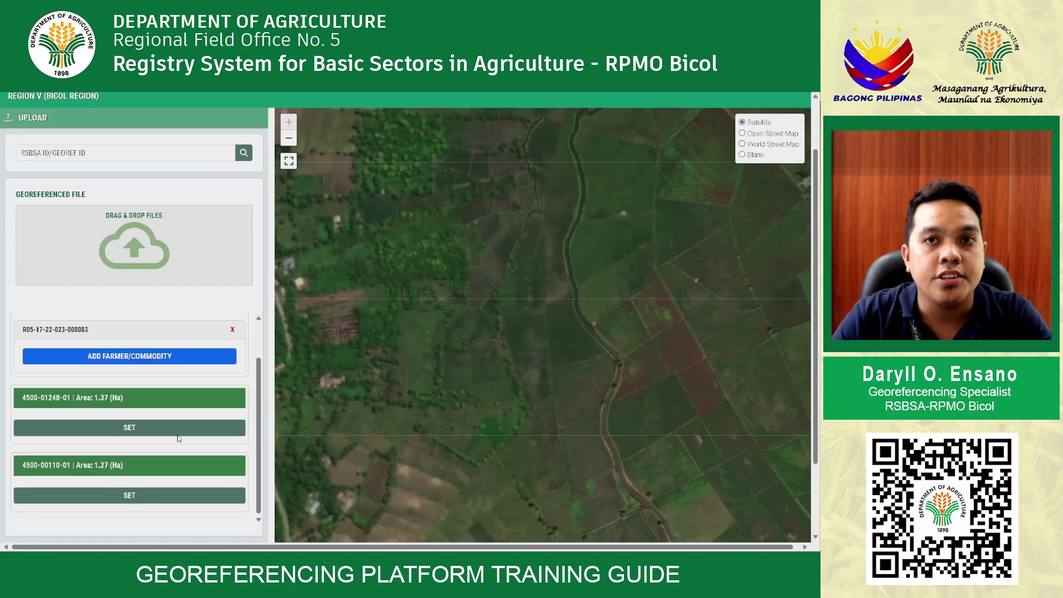
pyautogui.click(129, 429)
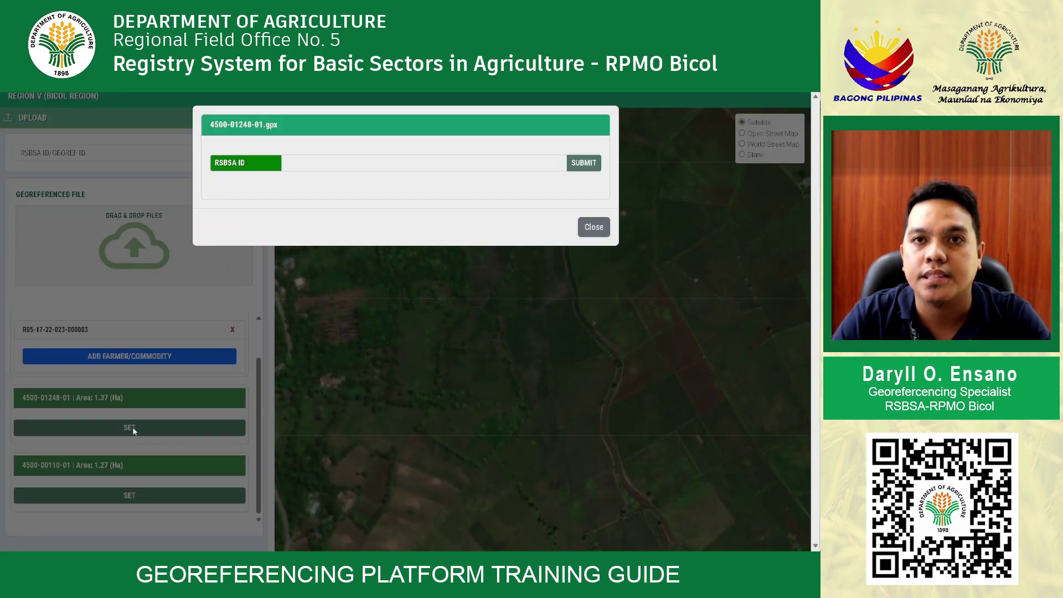
pyautogui.click(333, 166)
pyautogui.hotkey('ctrl', 'v')
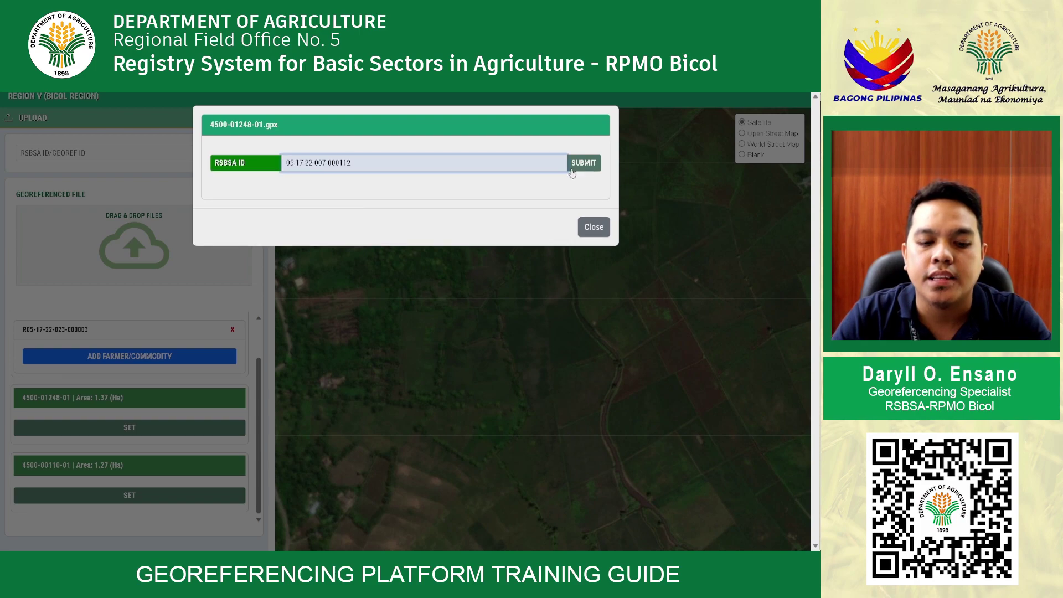
pyautogui.press('Return')
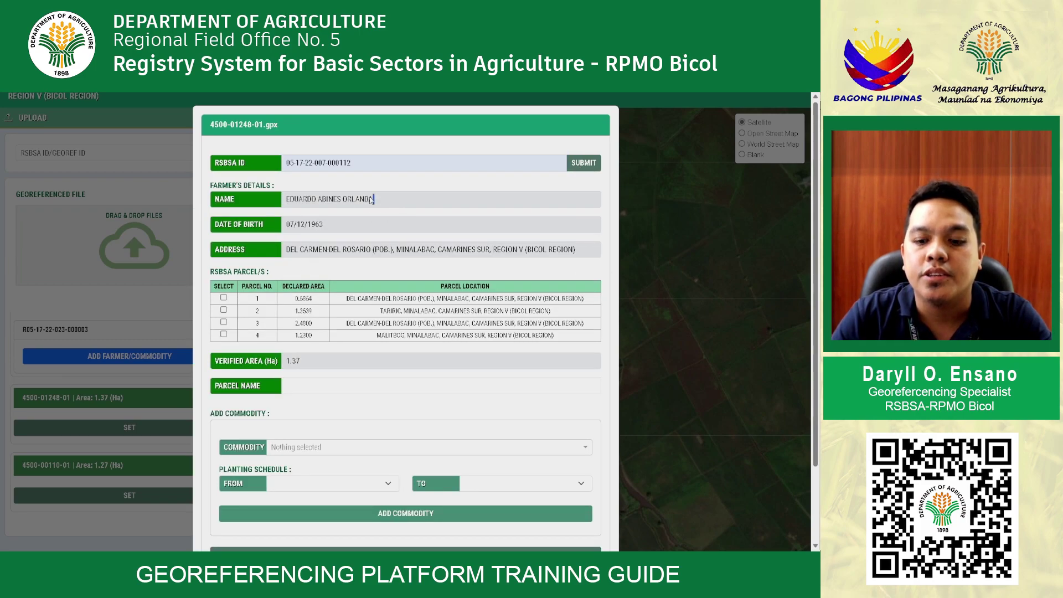
# Tick declared parcel 4 and begin replacing the parcel name with the farmer's name
pyautogui.moveTo(371, 201); pyautogui.dragTo(285, 202)
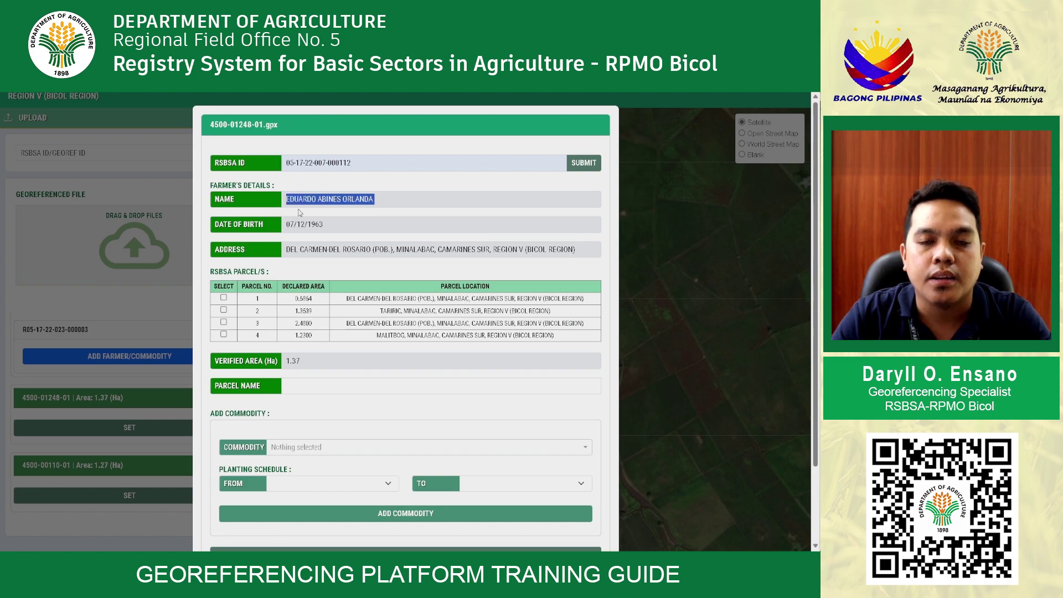
pyautogui.click(224, 334)
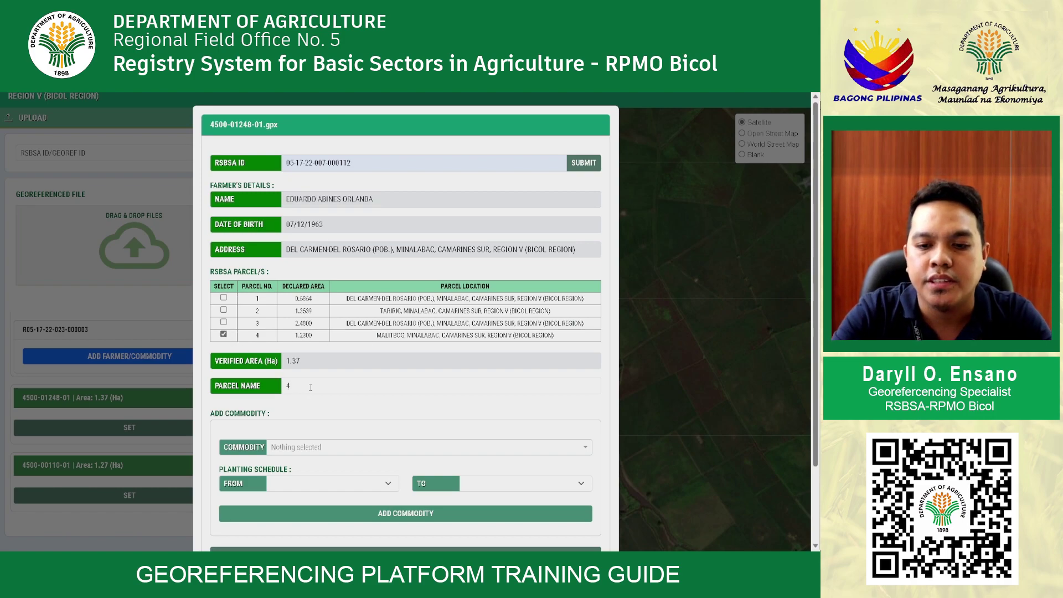
pyautogui.moveTo(308, 388); pyautogui.dragTo(269, 391)
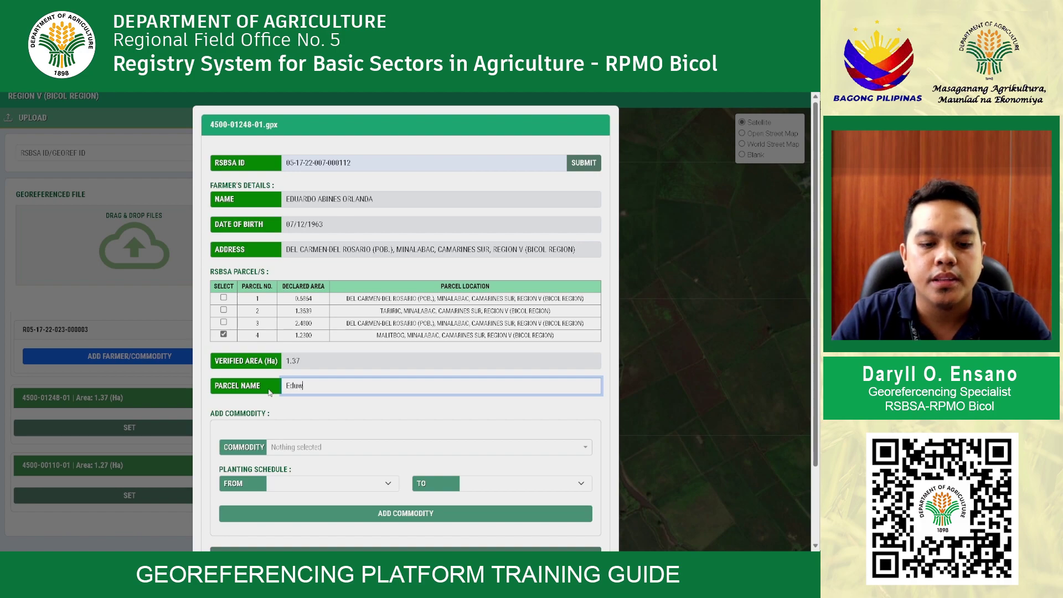
# Add Rice/Palay as the commodity with its start and end planting months
pyautogui.click(313, 448)
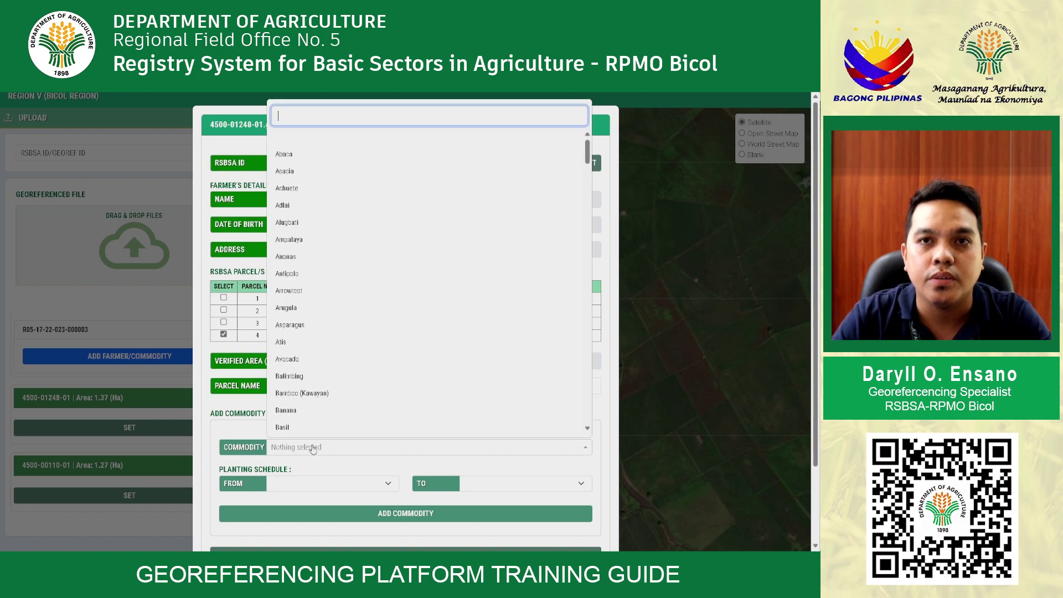
pyautogui.write('rice')
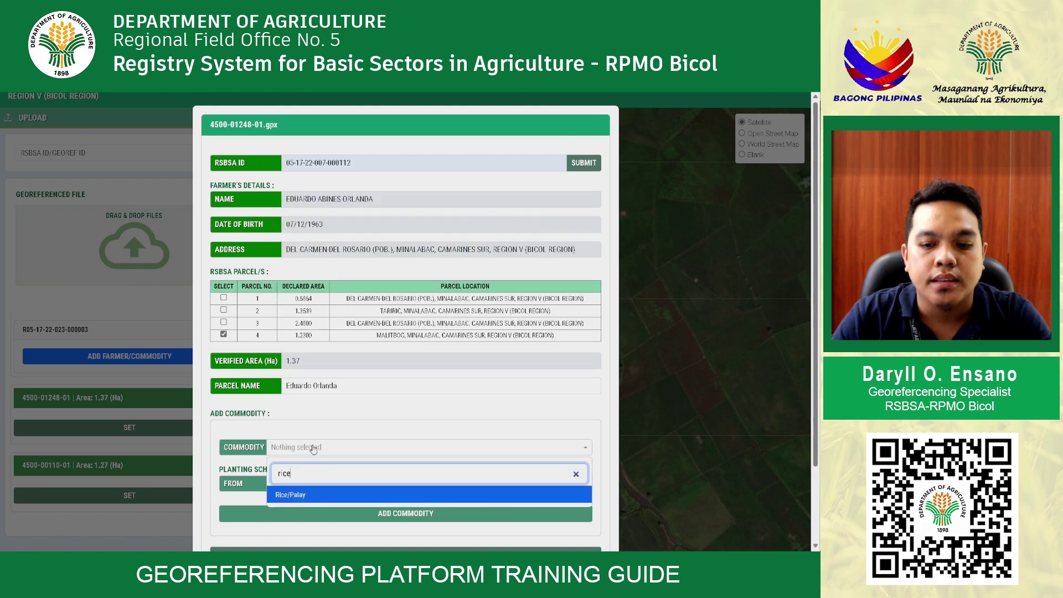
pyautogui.click(301, 498)
pyautogui.scroll(-1, 309, 454)
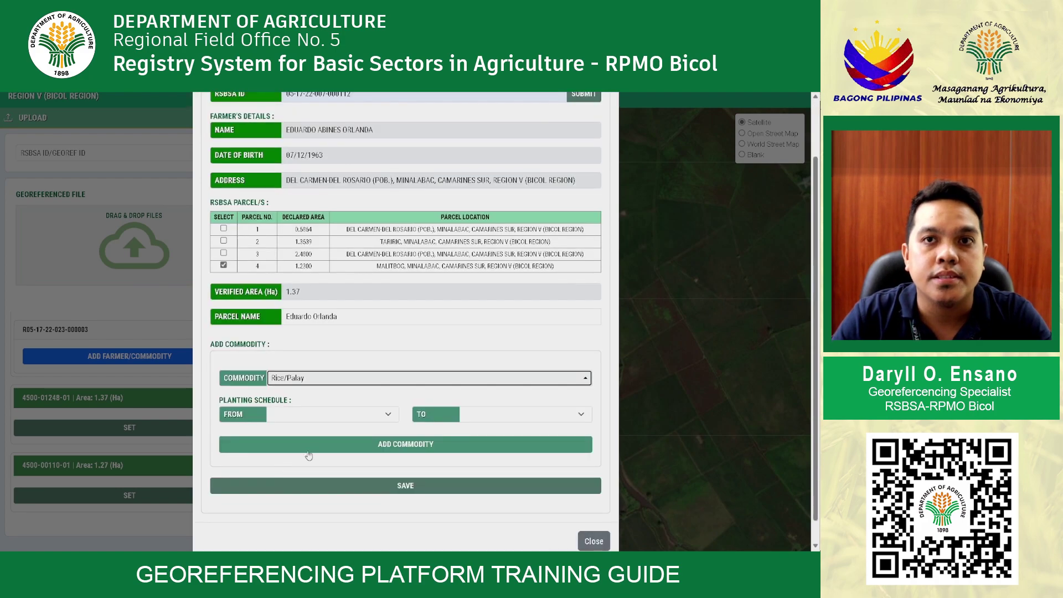
pyautogui.click(316, 420)
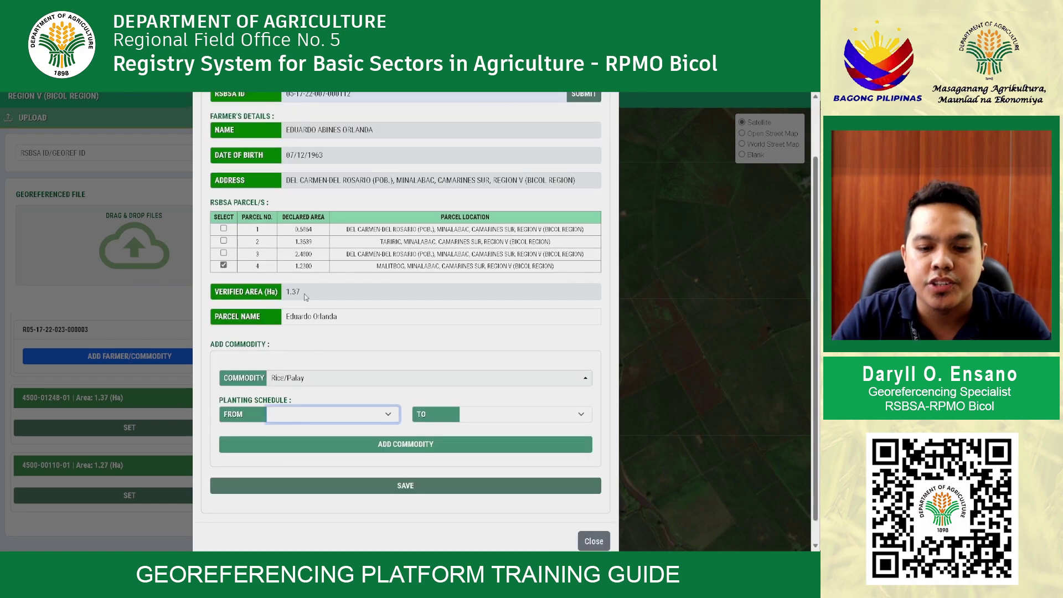
pyautogui.press('Down')
pyautogui.click(515, 419)
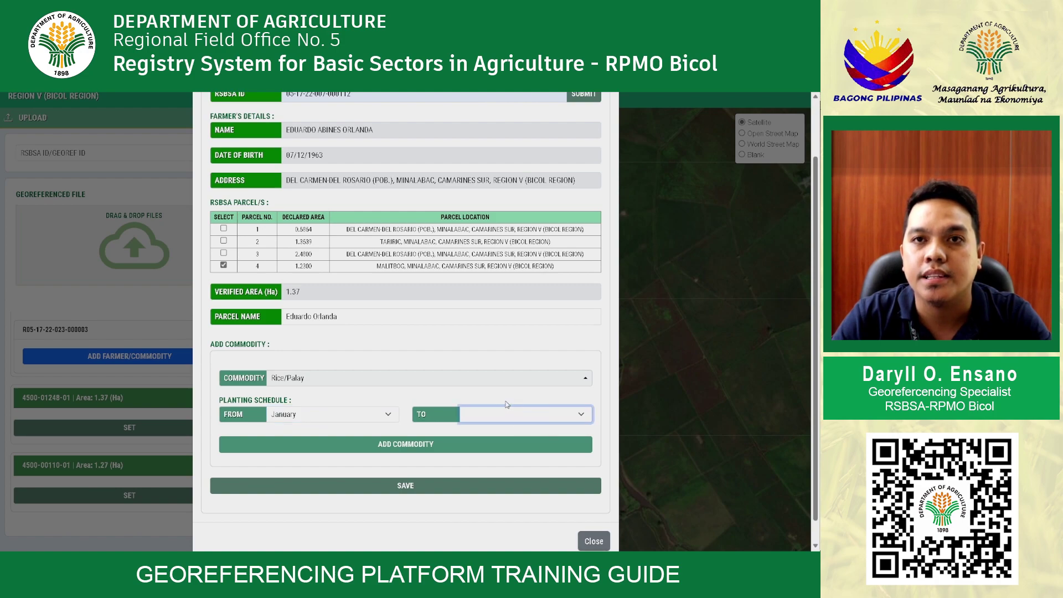
pyautogui.press('Up')
pyautogui.click(445, 443)
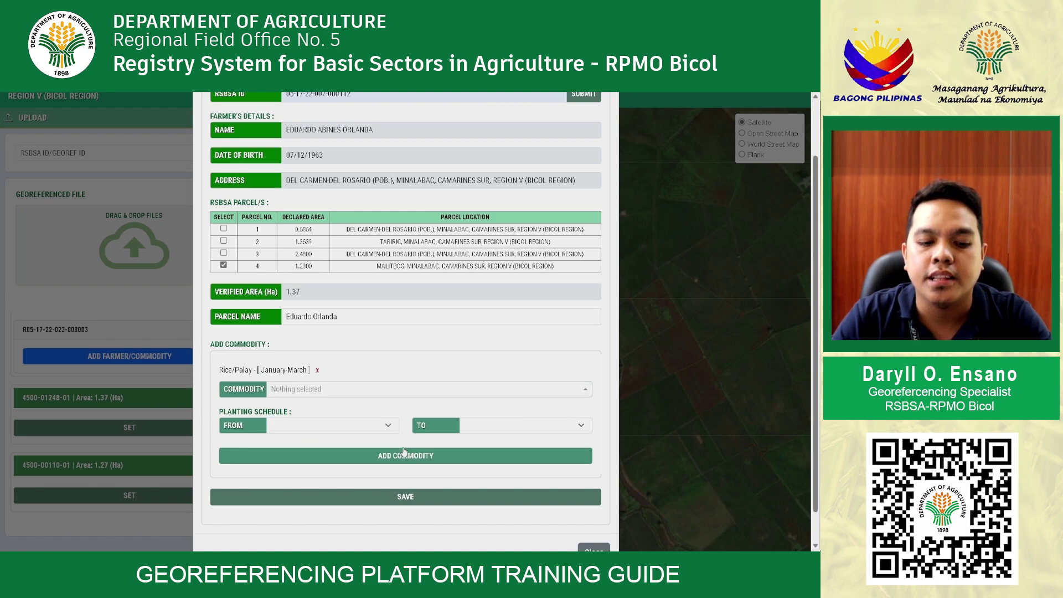
pyautogui.moveTo(263, 370); pyautogui.dragTo(308, 370)
pyautogui.click(360, 376)
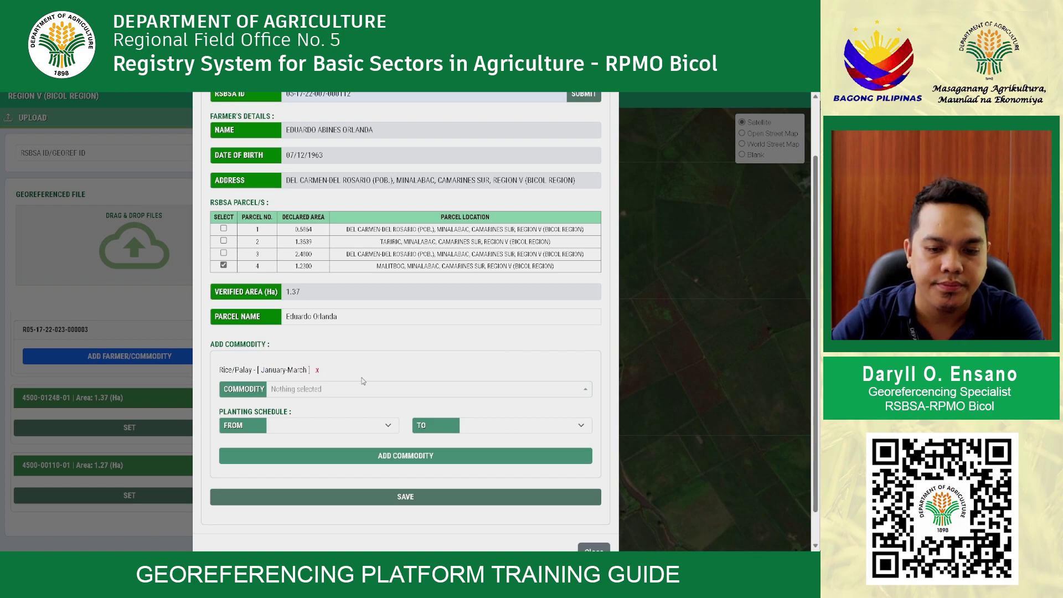
pyautogui.click(423, 501)
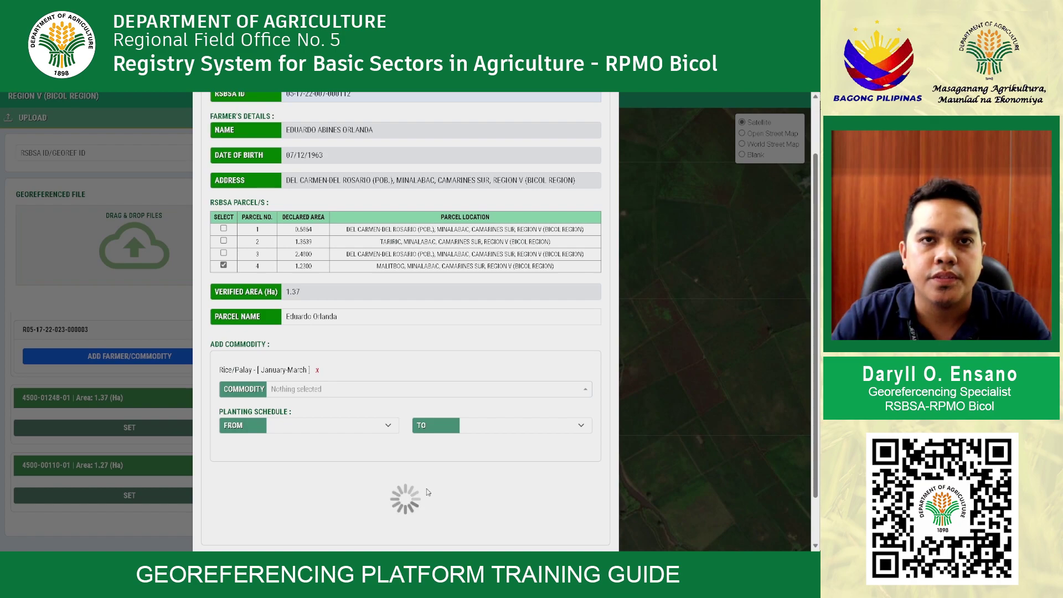
pyautogui.scroll(-1, 418, 463)
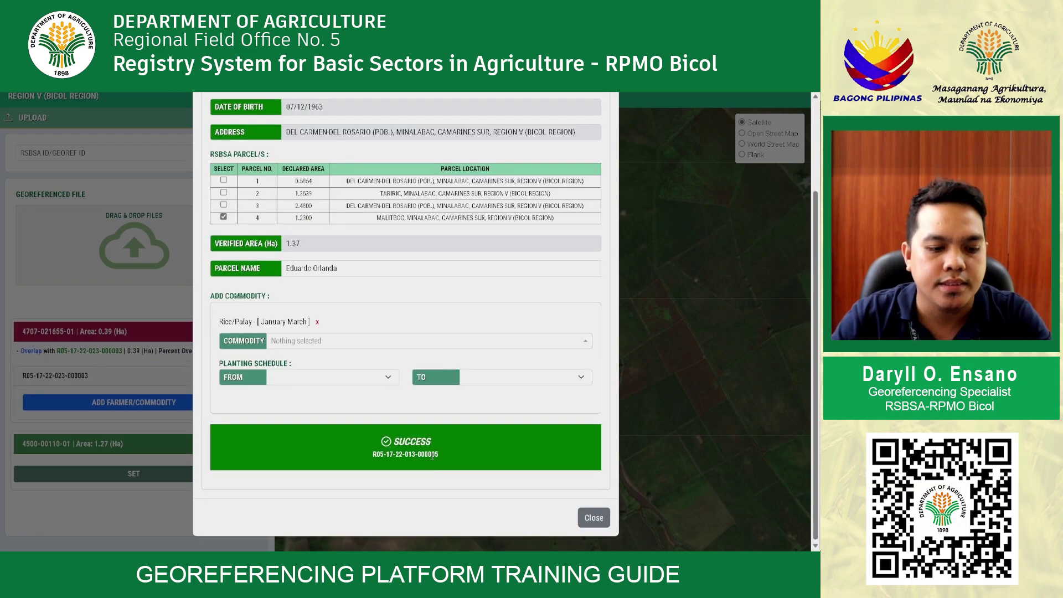
pyautogui.tripleClick(438, 455)
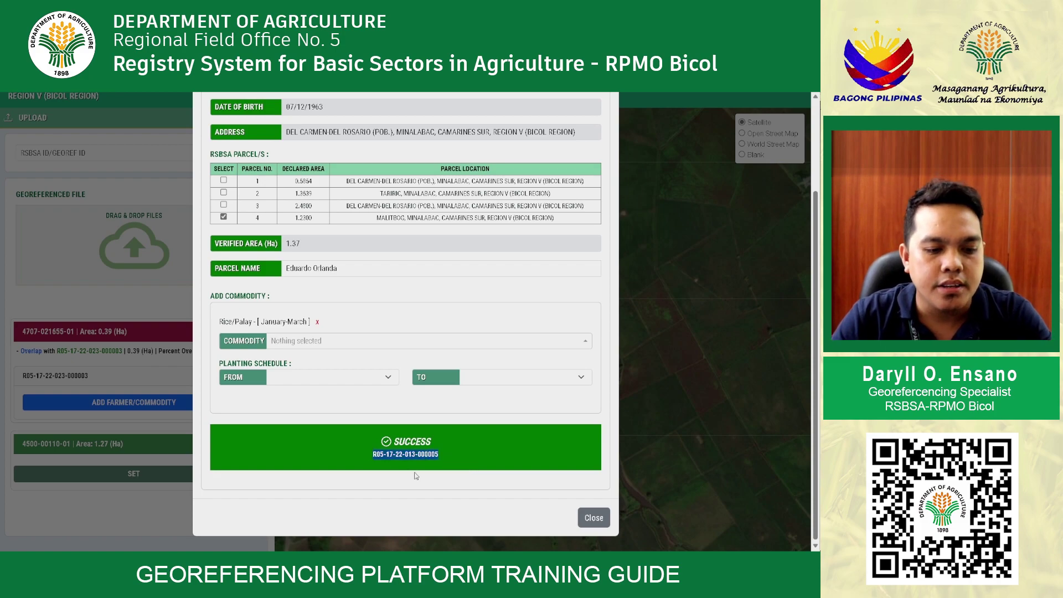
pyautogui.click(590, 517)
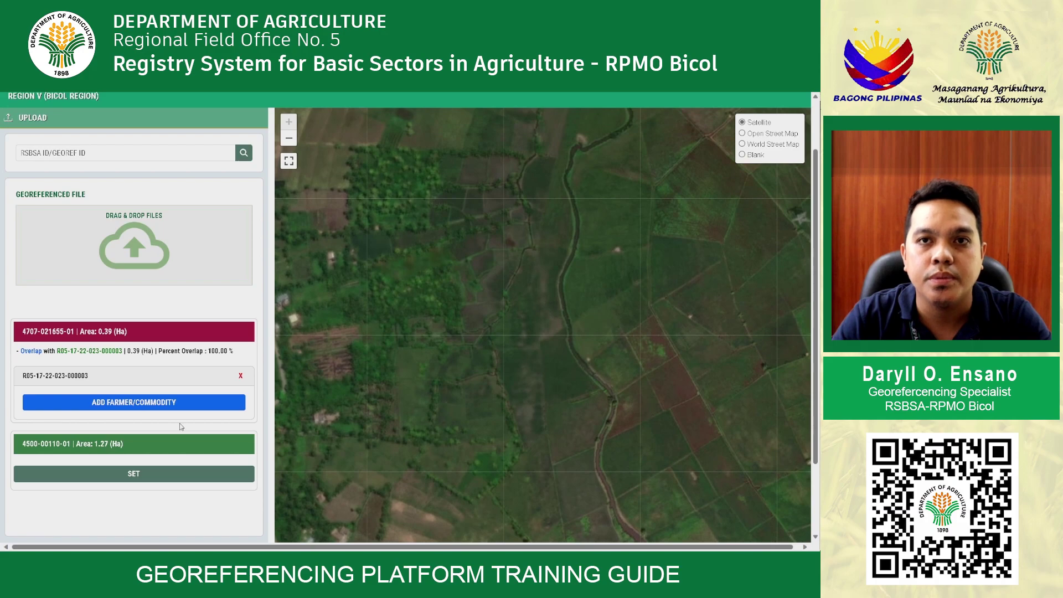
pyautogui.click(123, 332)
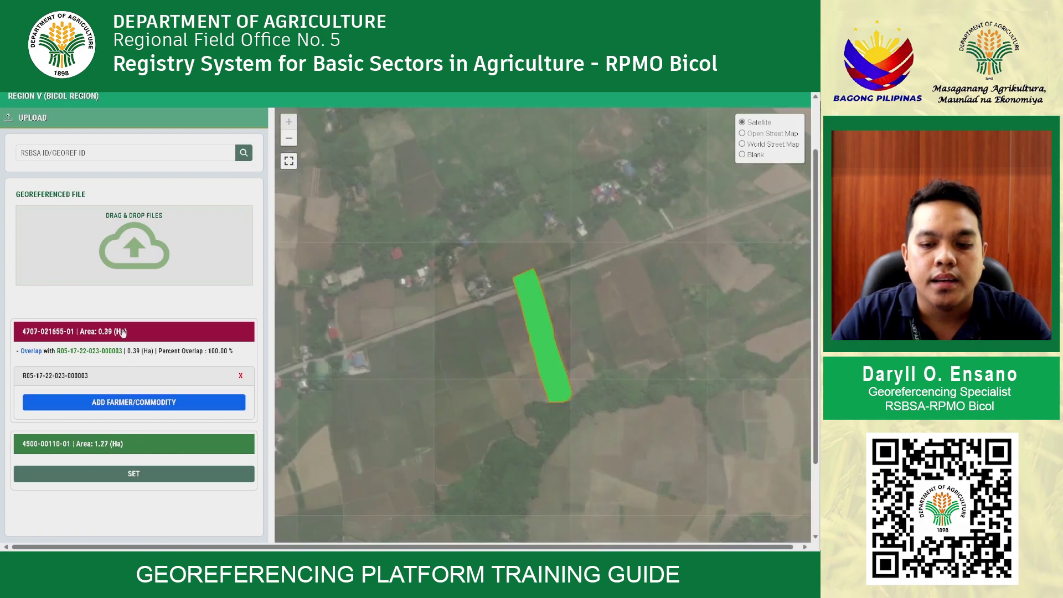
pyautogui.moveTo(109, 357)
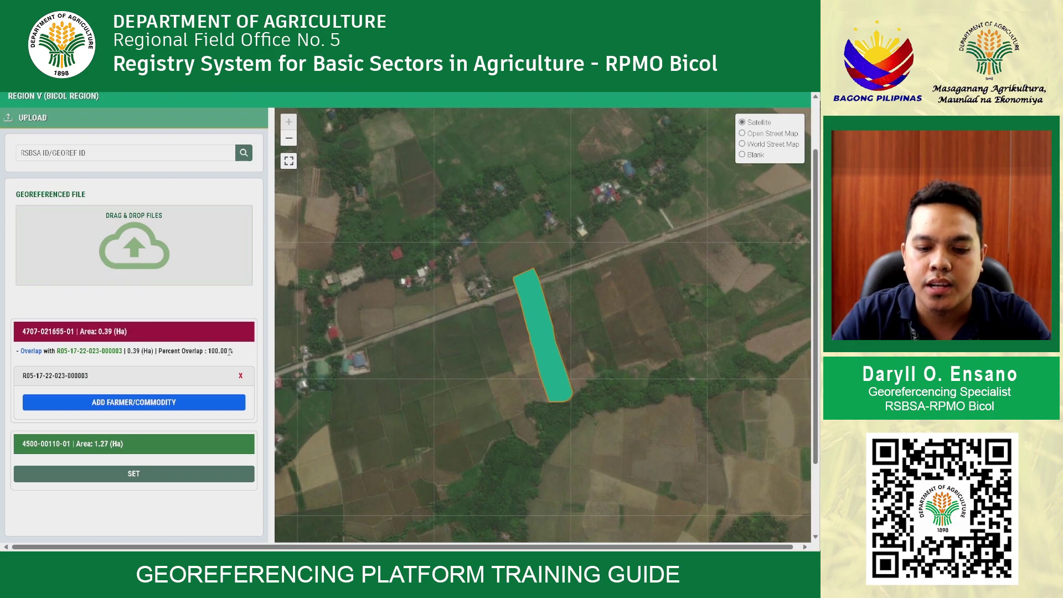
pyautogui.moveTo(228, 351); pyautogui.dragTo(155, 351)
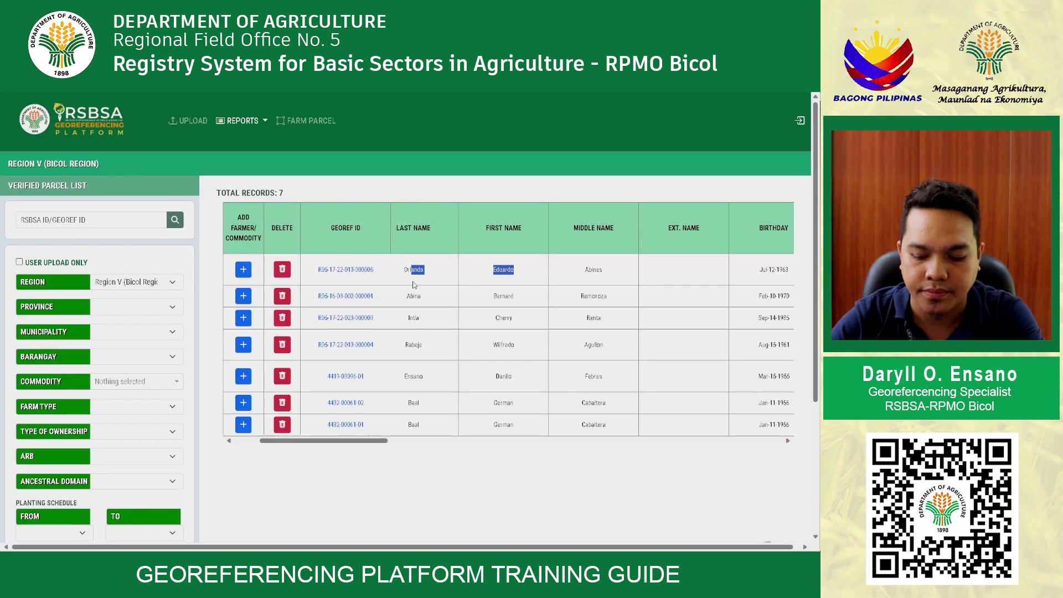
# Scroll the Verified Parcel List to check the first record's declared area 1.23 and uploader
pyautogui.moveTo(381, 440); pyautogui.dragTo(633, 443)
pyautogui.moveTo(492, 269); pyautogui.dragTo(599, 269)
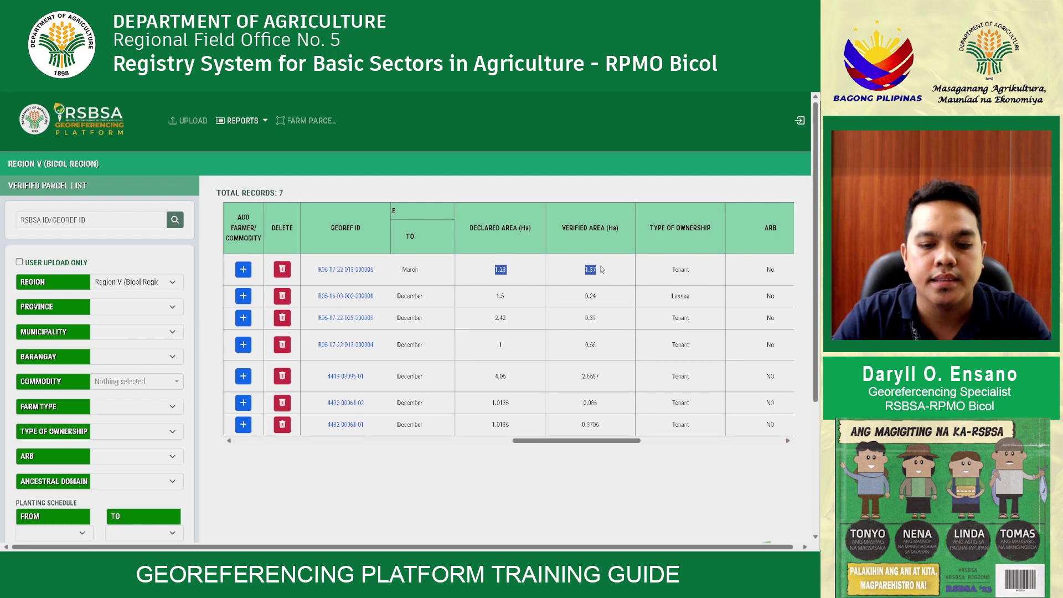
pyautogui.moveTo(560, 441); pyautogui.dragTo(729, 449)
pyautogui.moveTo(778, 279); pyautogui.dragTo(729, 279)
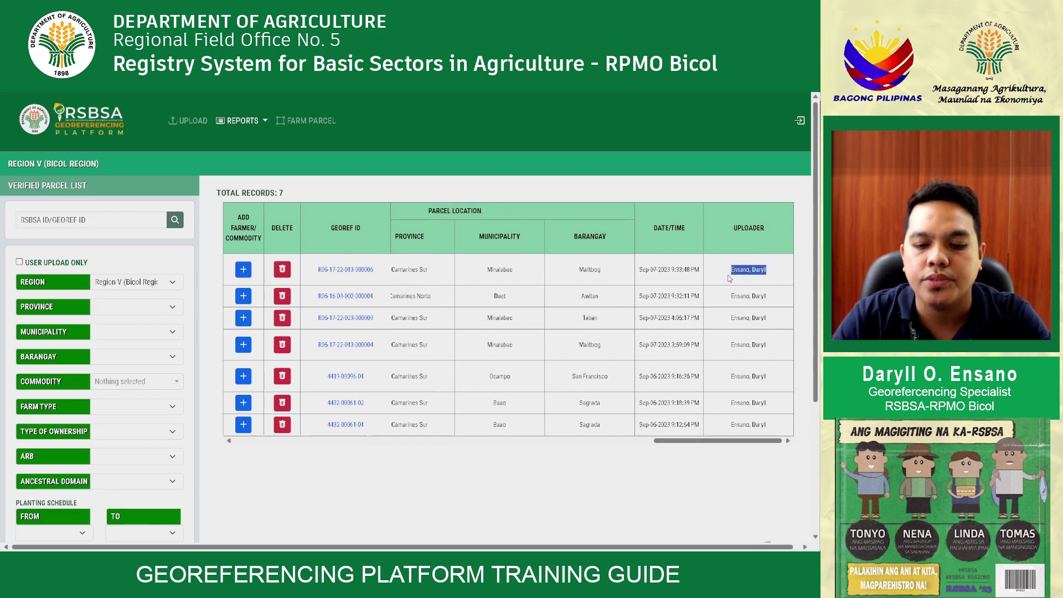
pyautogui.tripleClick(746, 336)
pyautogui.click(759, 379)
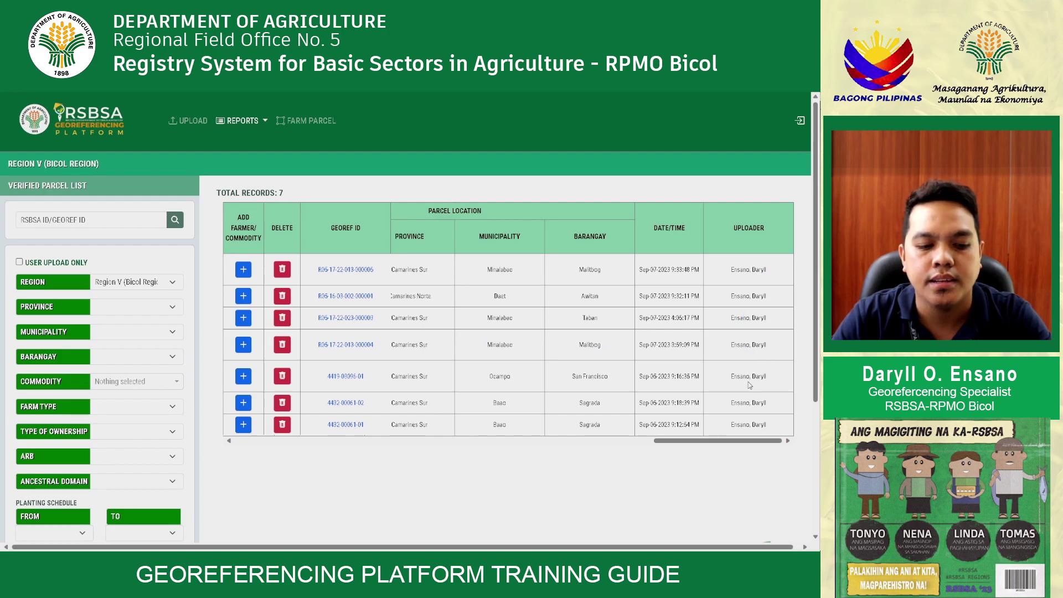
pyautogui.moveTo(656, 440); pyautogui.dragTo(222, 446)
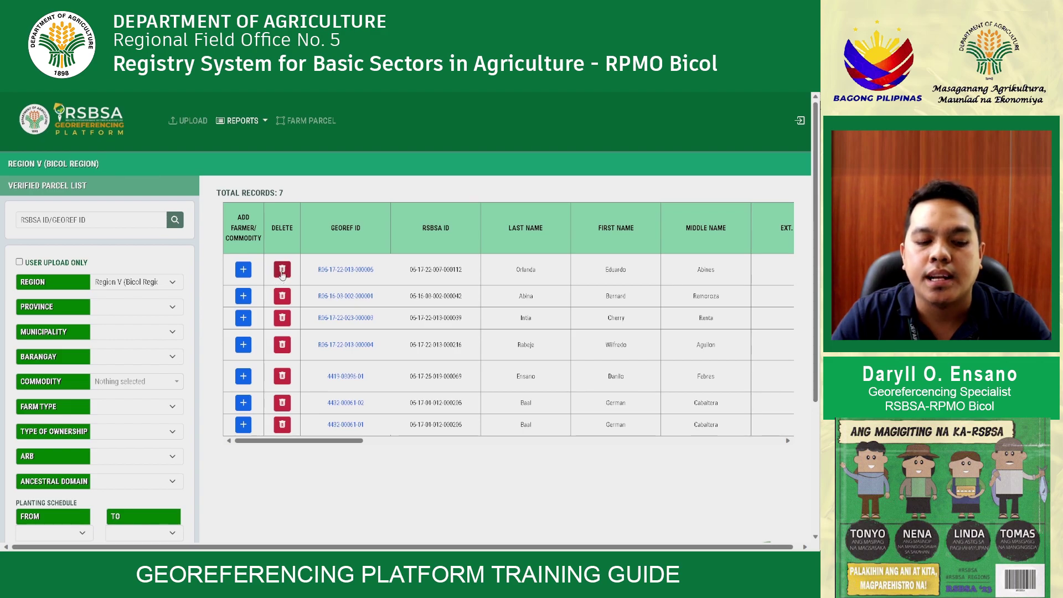
# Try the Delete button on the first parcel record and dismiss the confirmation alerts
pyautogui.click(281, 271)
pyautogui.click(463, 140)
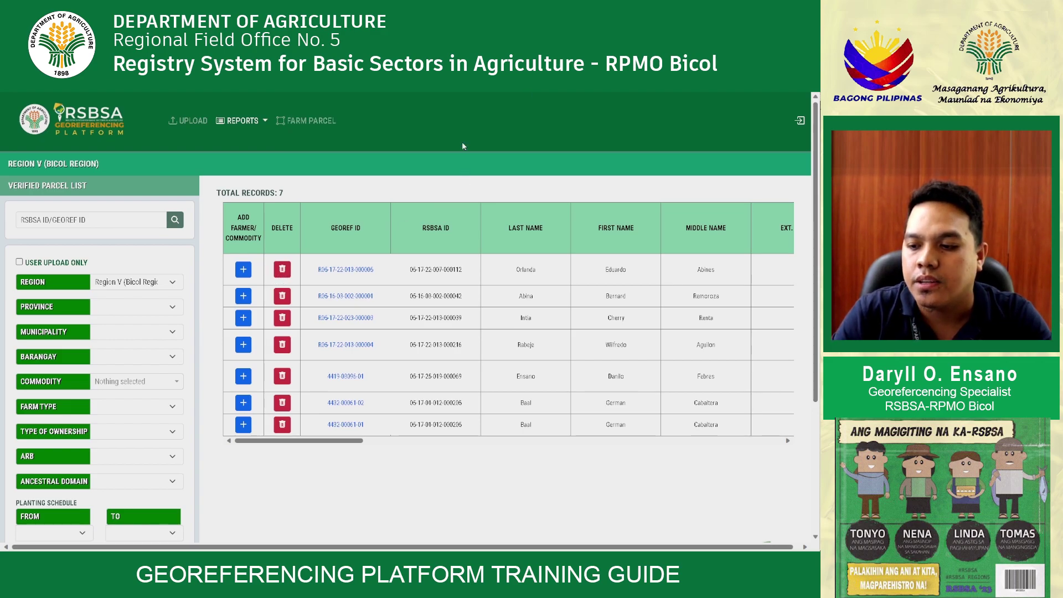
pyautogui.click(508, 141)
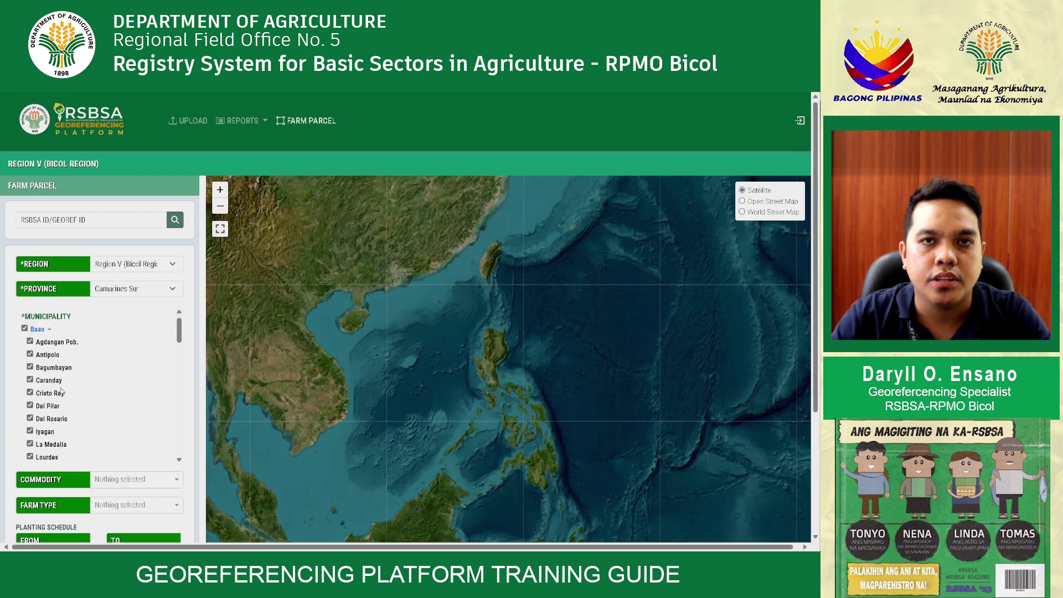
pyautogui.scroll(-1, 62, 392)
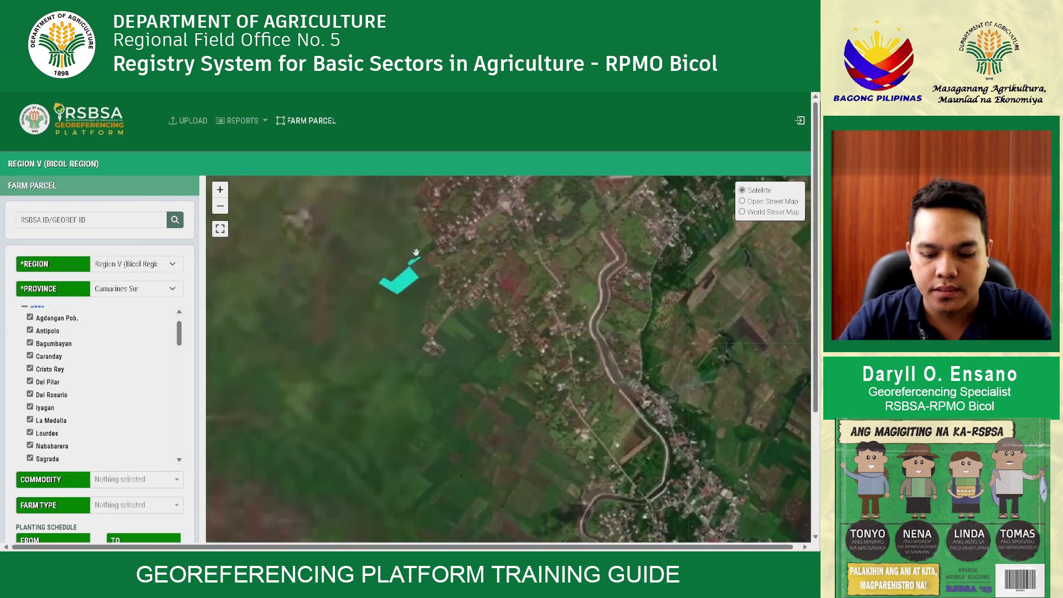
pyautogui.click(438, 364)
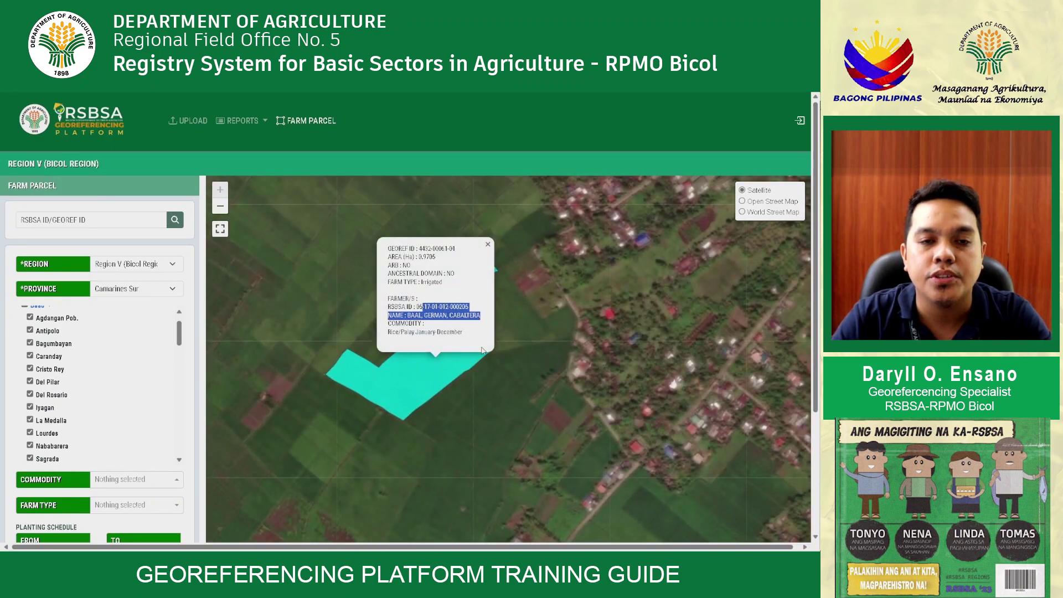
pyautogui.click(487, 247)
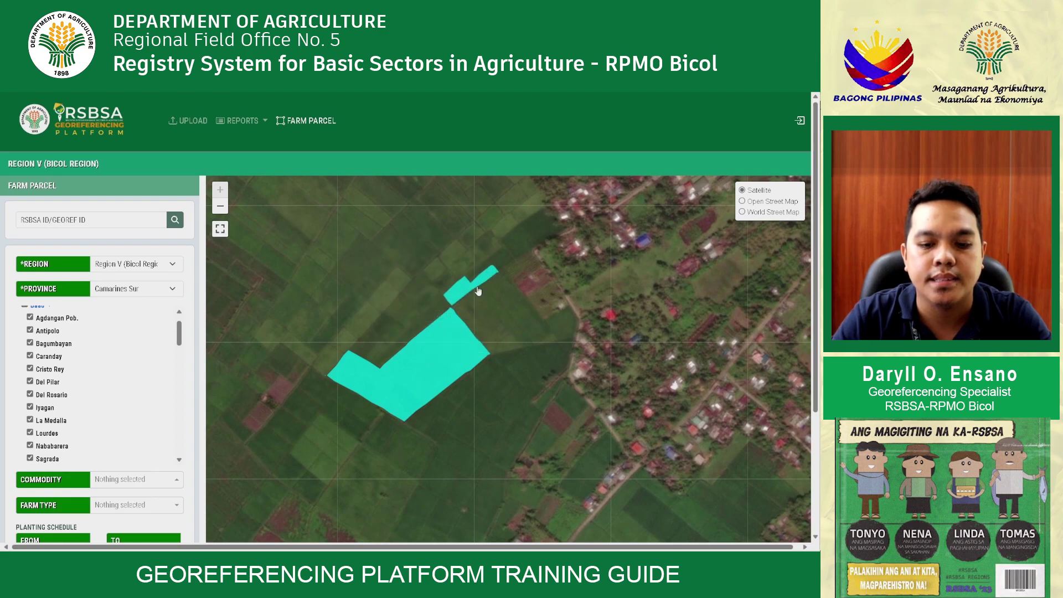
pyautogui.click(475, 288)
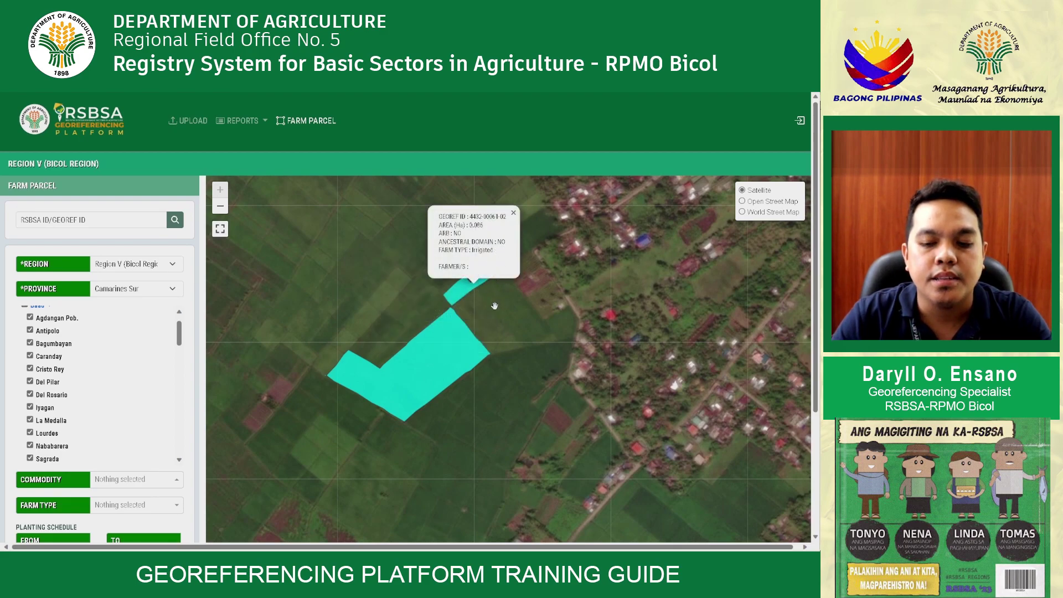
pyautogui.moveTo(494, 306); pyautogui.dragTo(507, 324)
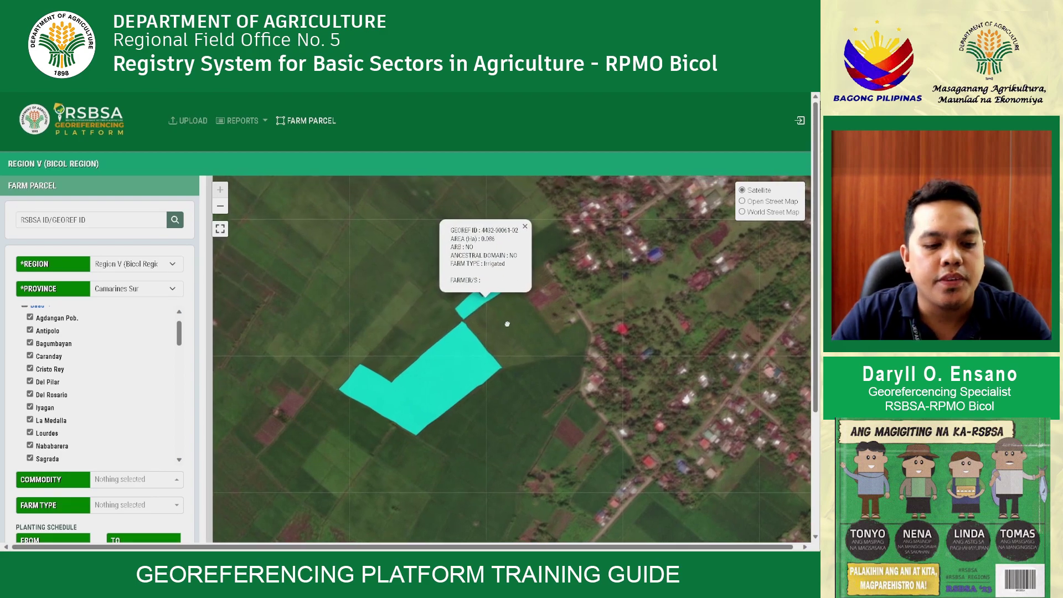
pyautogui.click(470, 313)
pyautogui.click(457, 360)
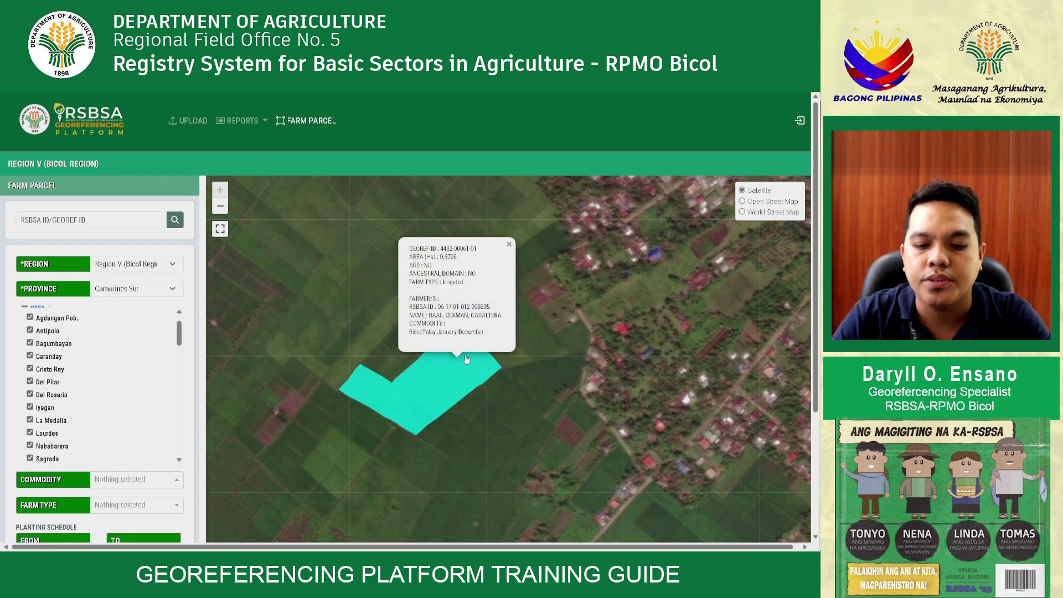
pyautogui.click(509, 245)
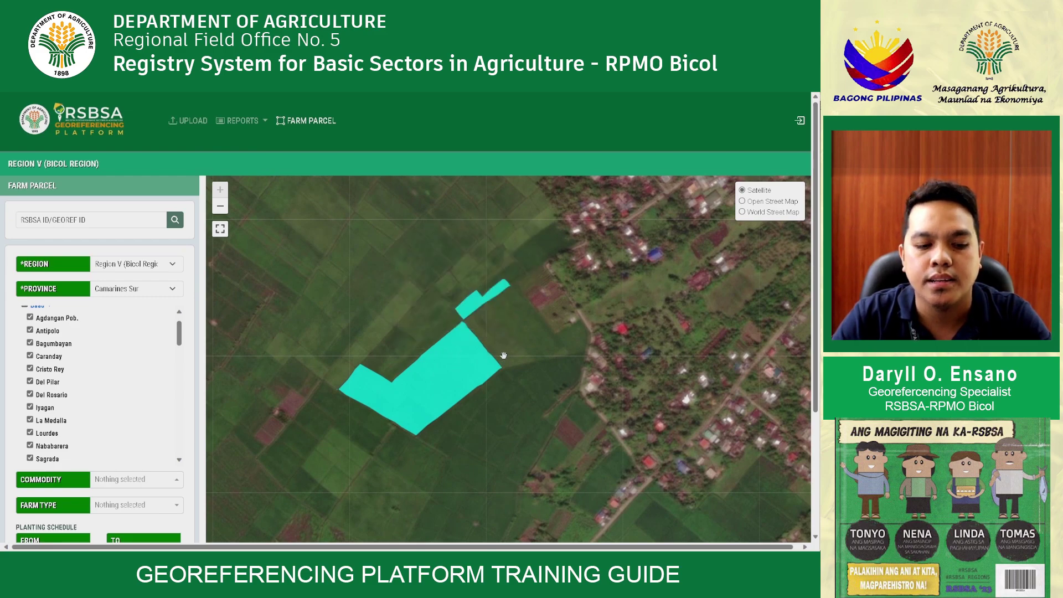
# Scroll through the municipality filter list toward Minalabac
pyautogui.scroll(-1, 514, 347)
pyautogui.scroll(1, 49, 363)
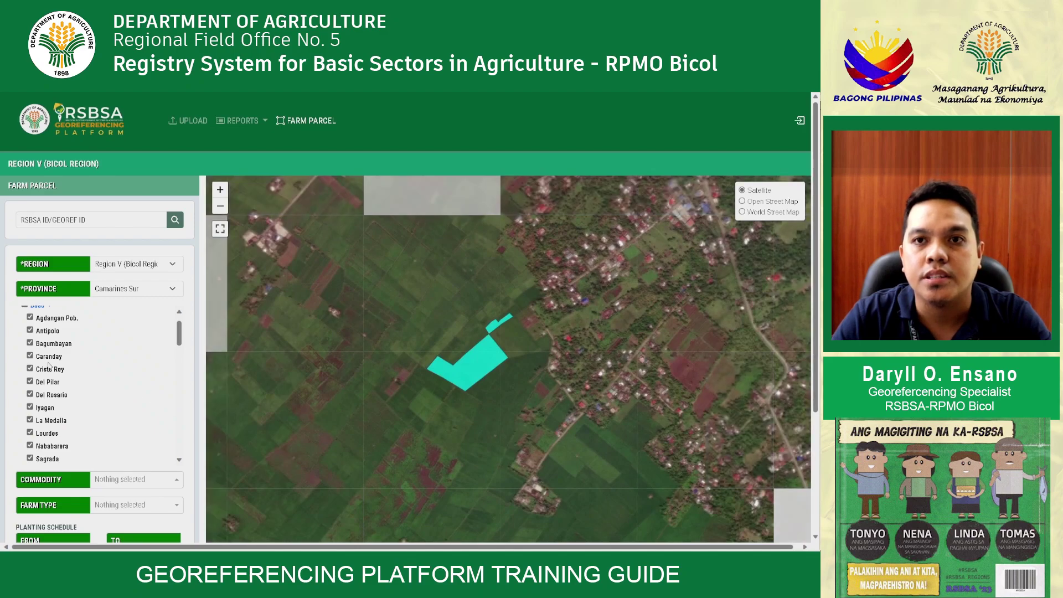
pyautogui.scroll(-5, 49, 363)
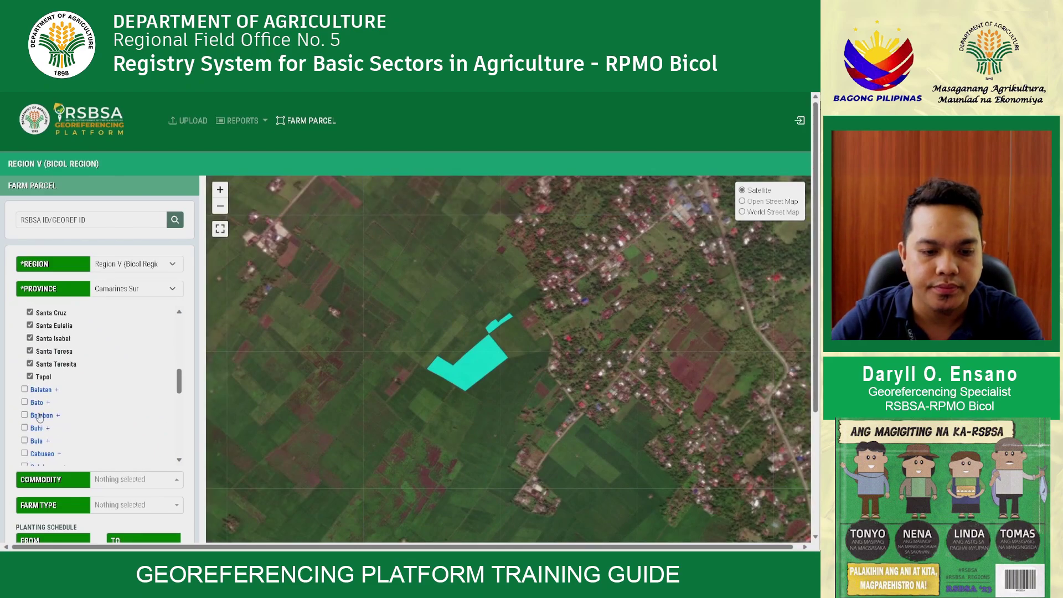
pyautogui.scroll(-4, 55, 437)
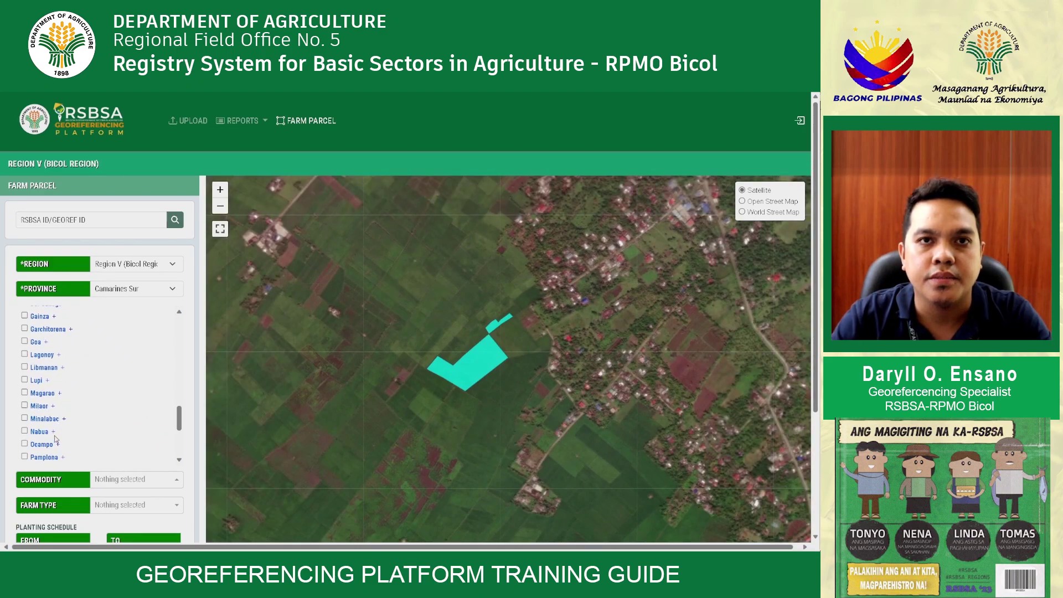